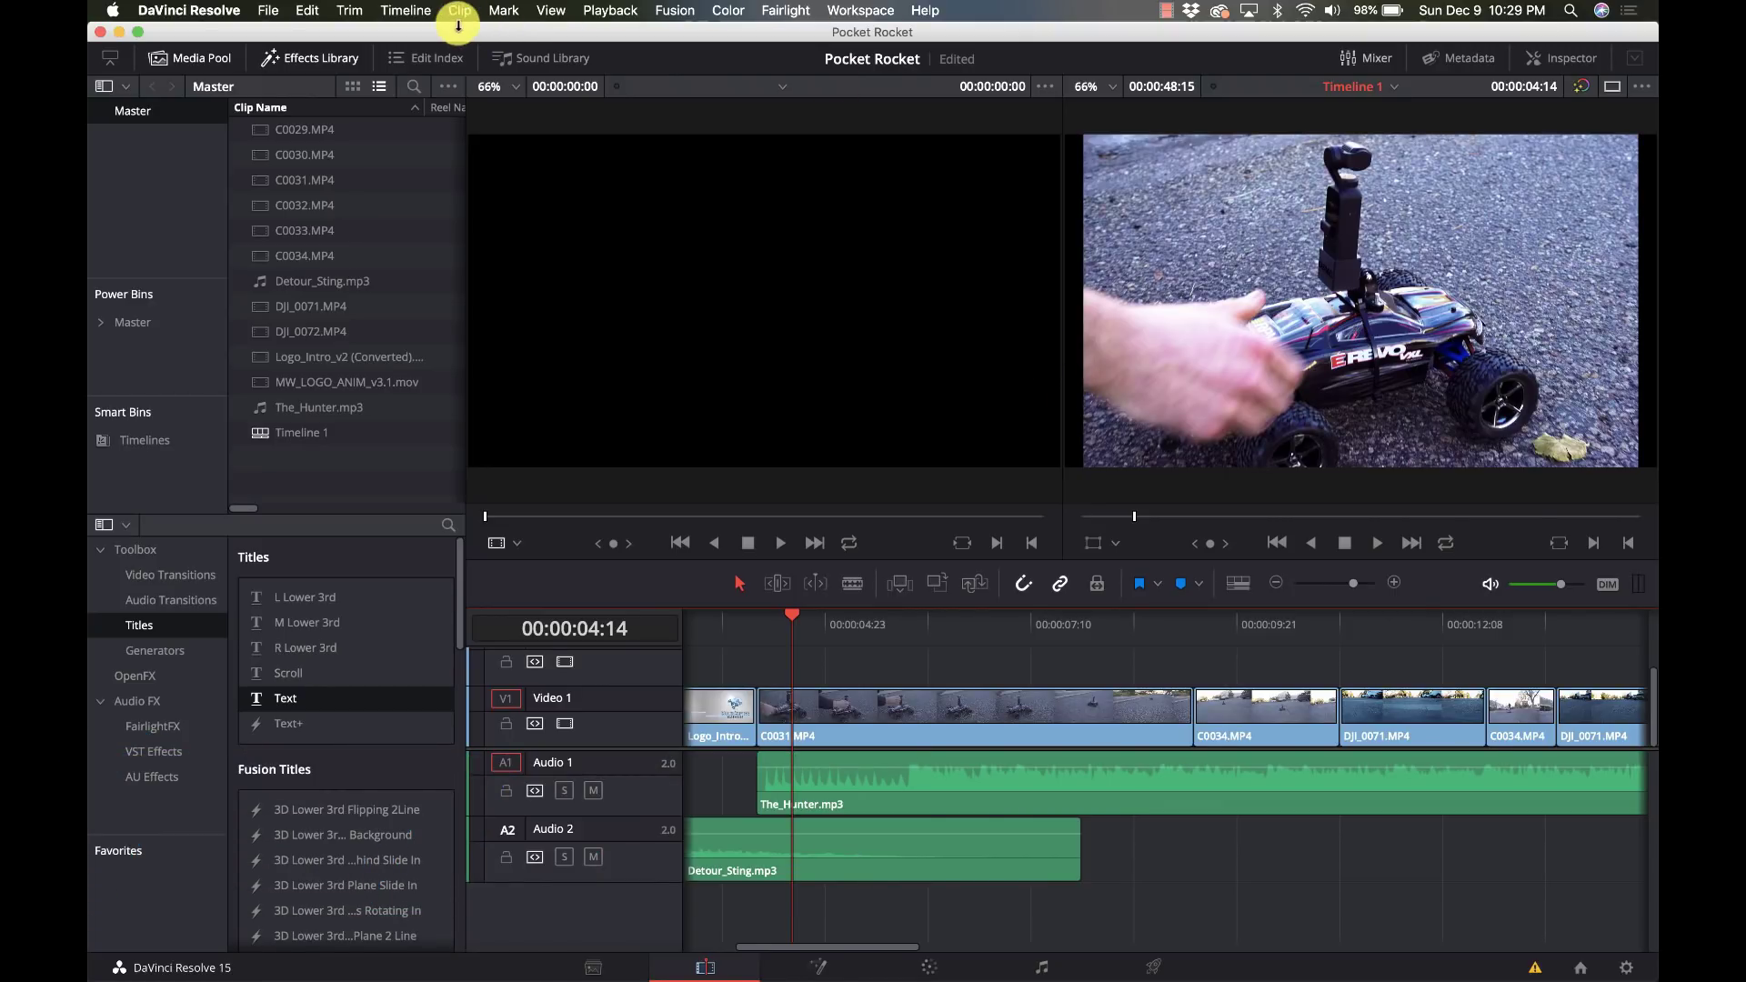
# - Apply 2.35 output blanking to the timeline
pyautogui.click(420, 16)
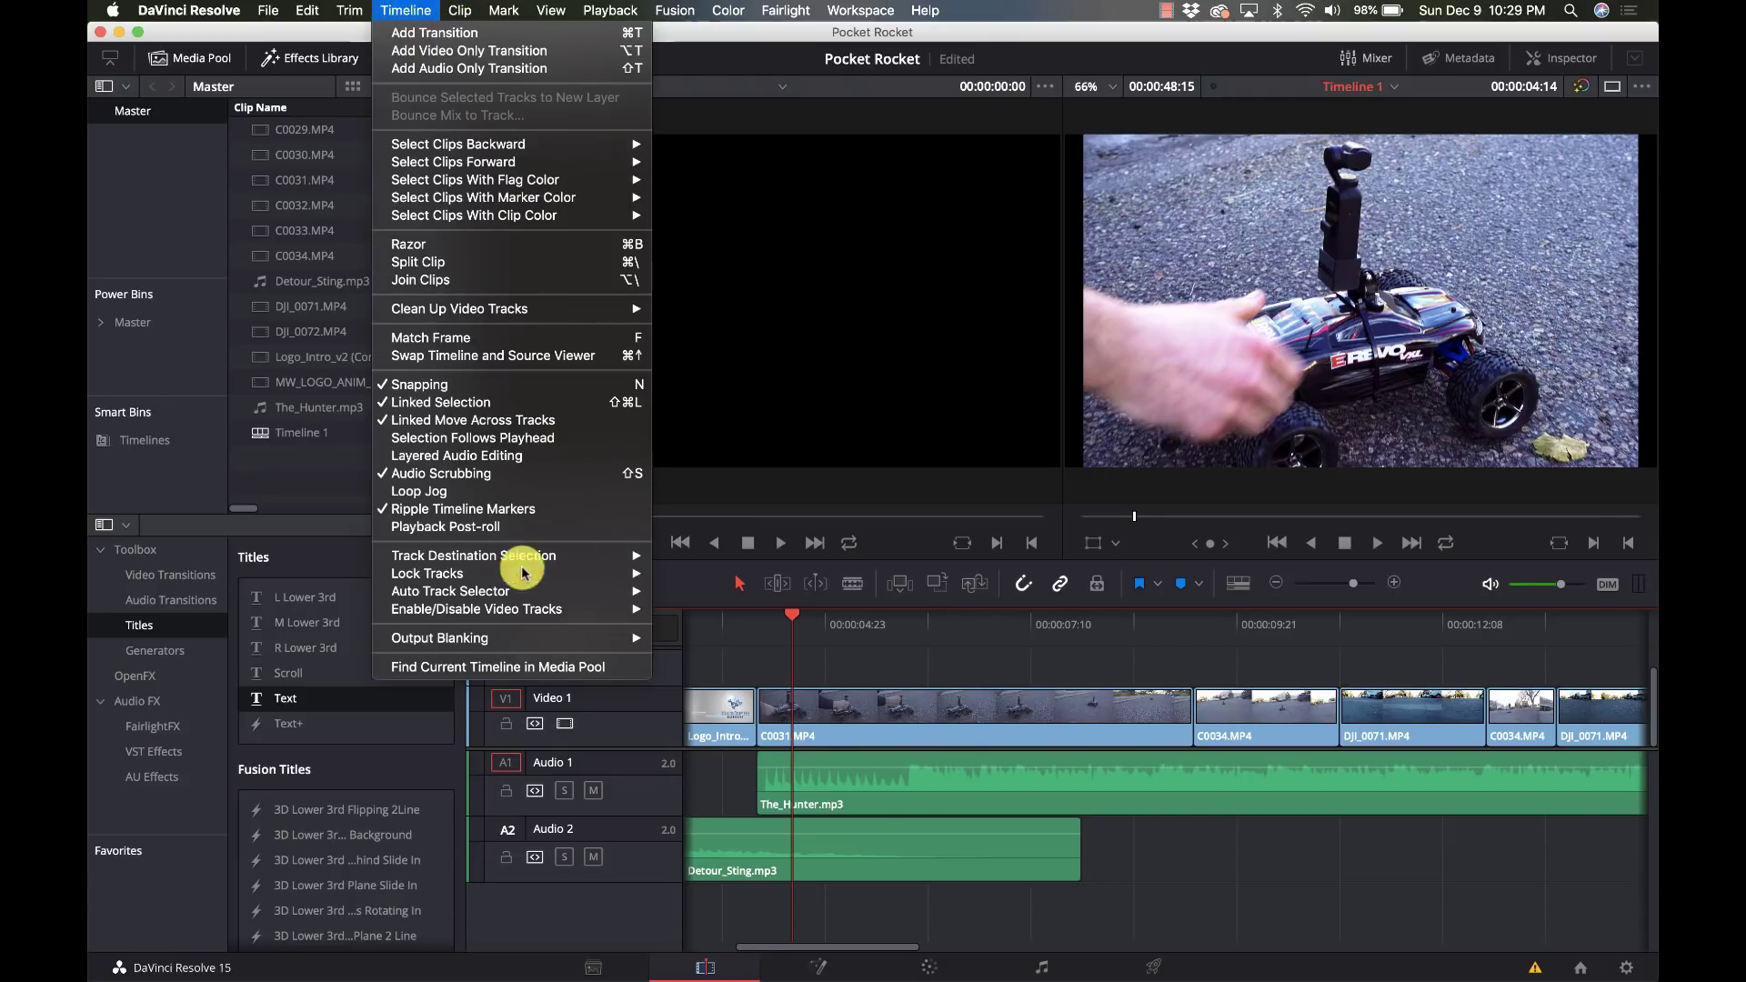
pyautogui.moveTo(521, 637)
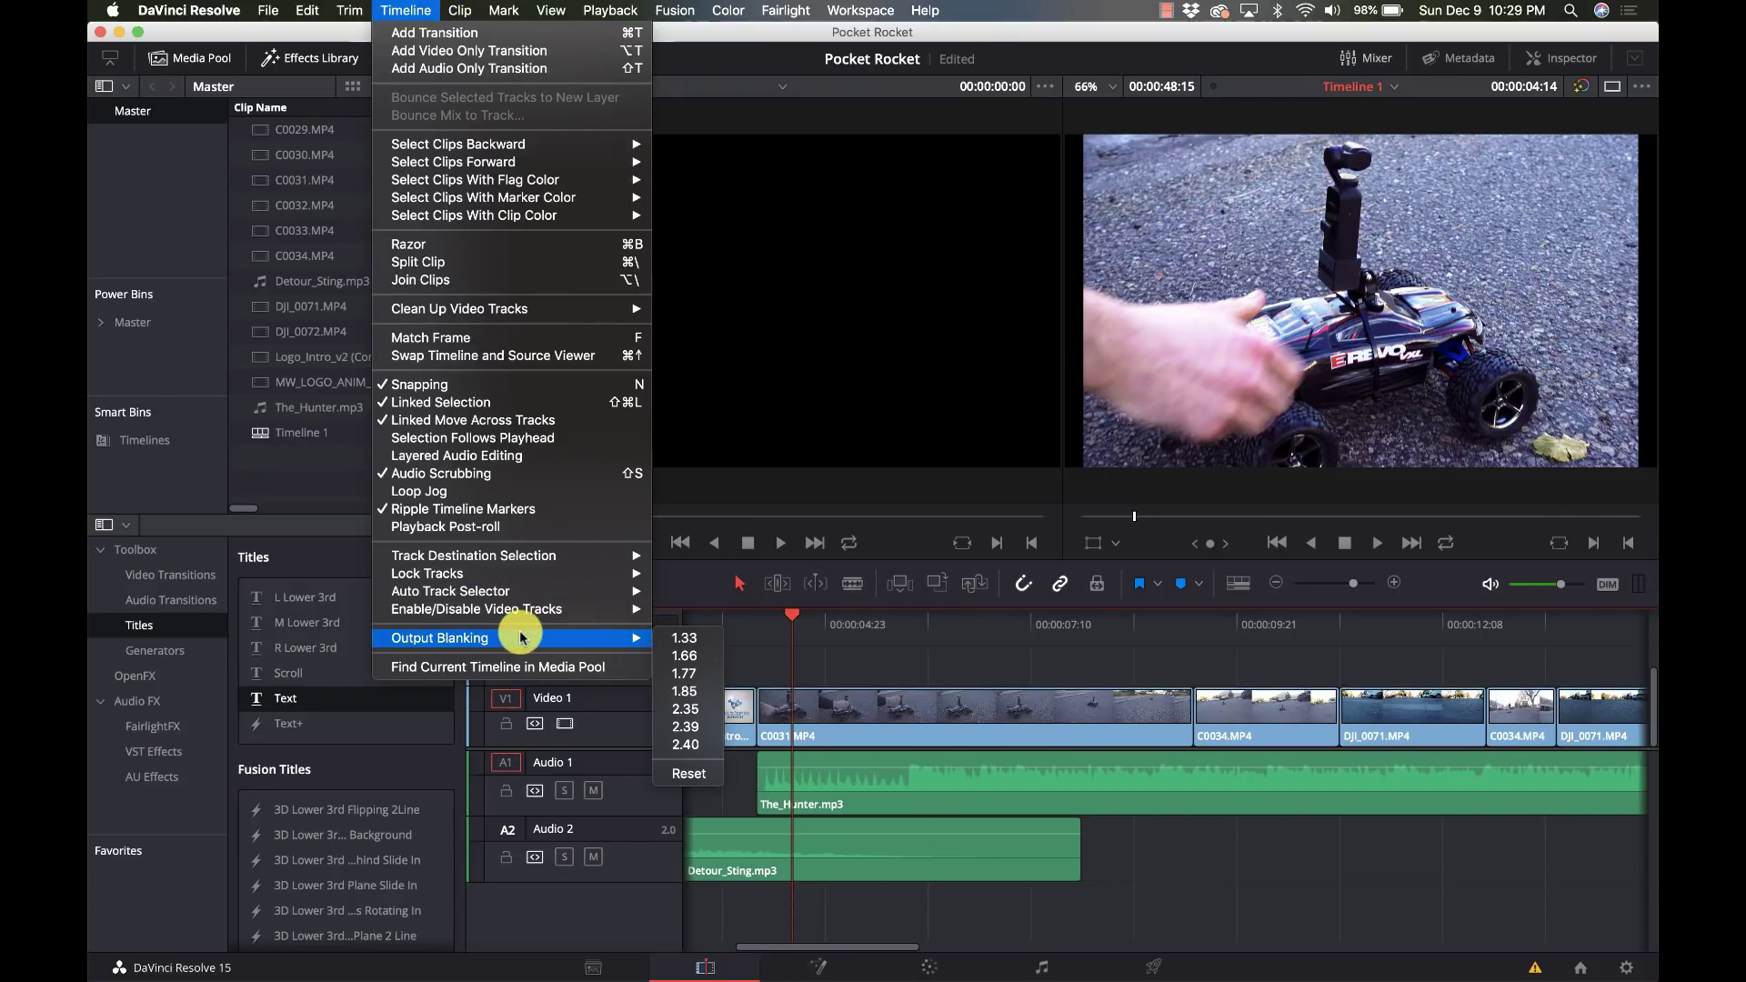
pyautogui.click(699, 713)
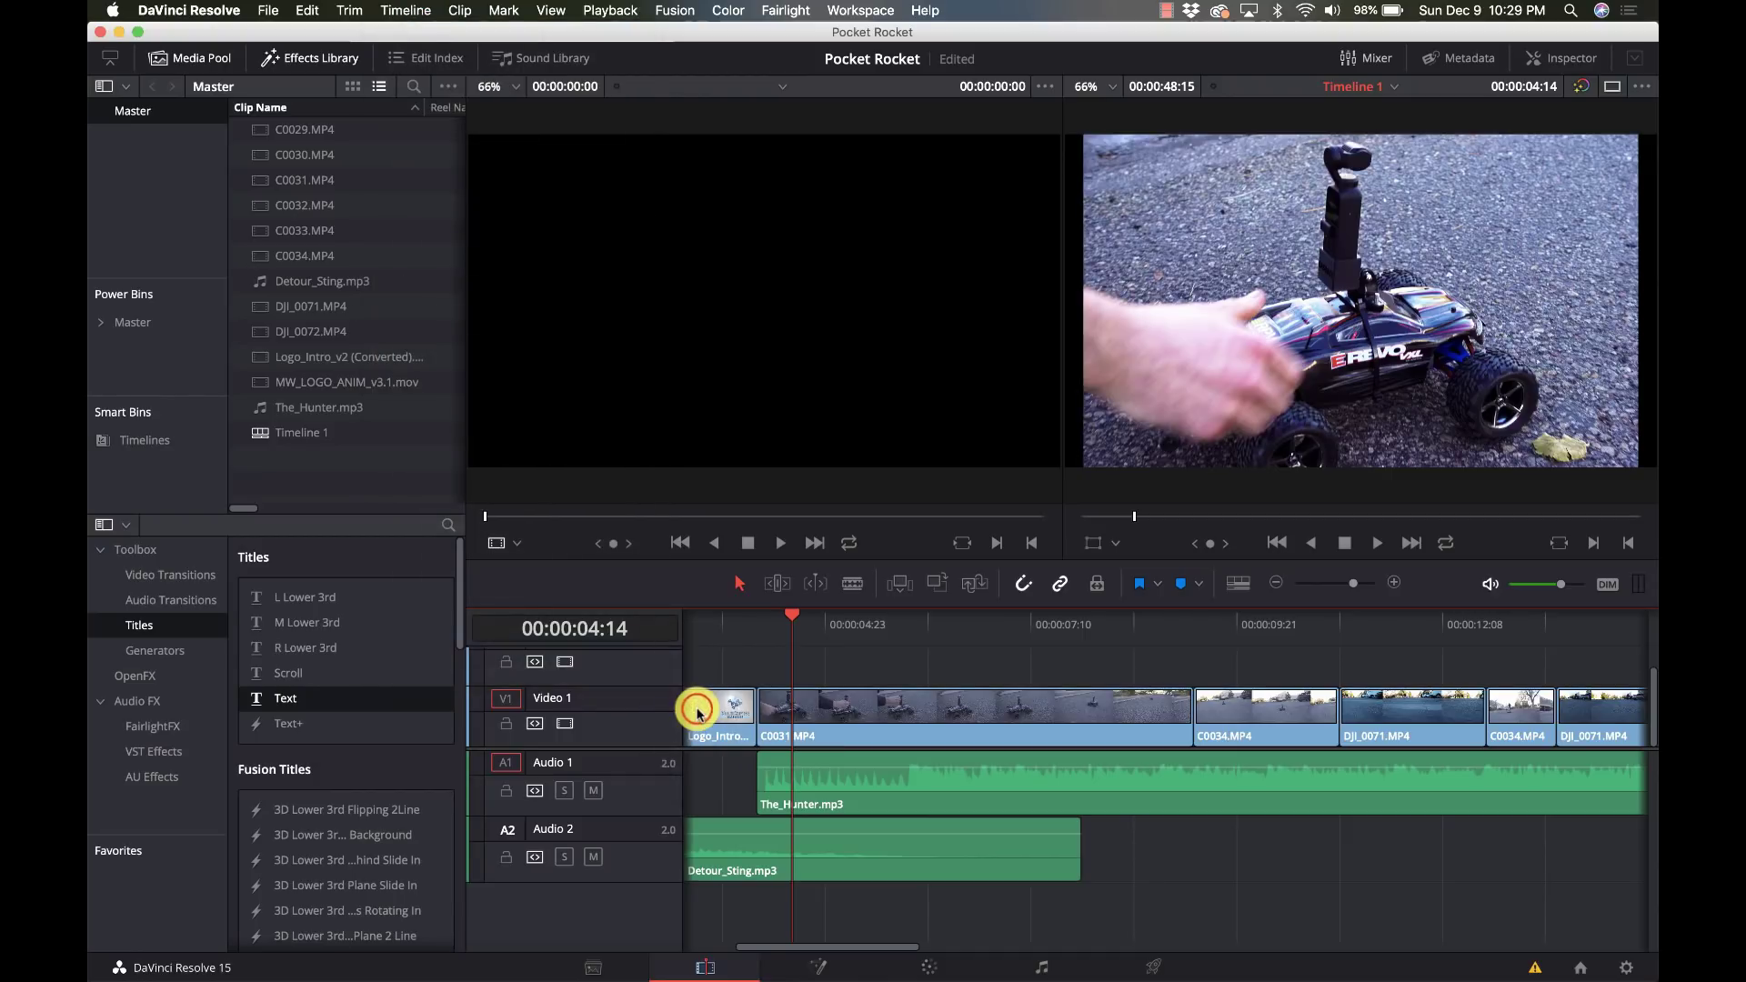
# - Preview the letterbox at 00:00:09:19, 00:00:11:14, 00:00:05:01 and 00:00:04:04
pyautogui.click(1227, 635)
pyautogui.click(1378, 619)
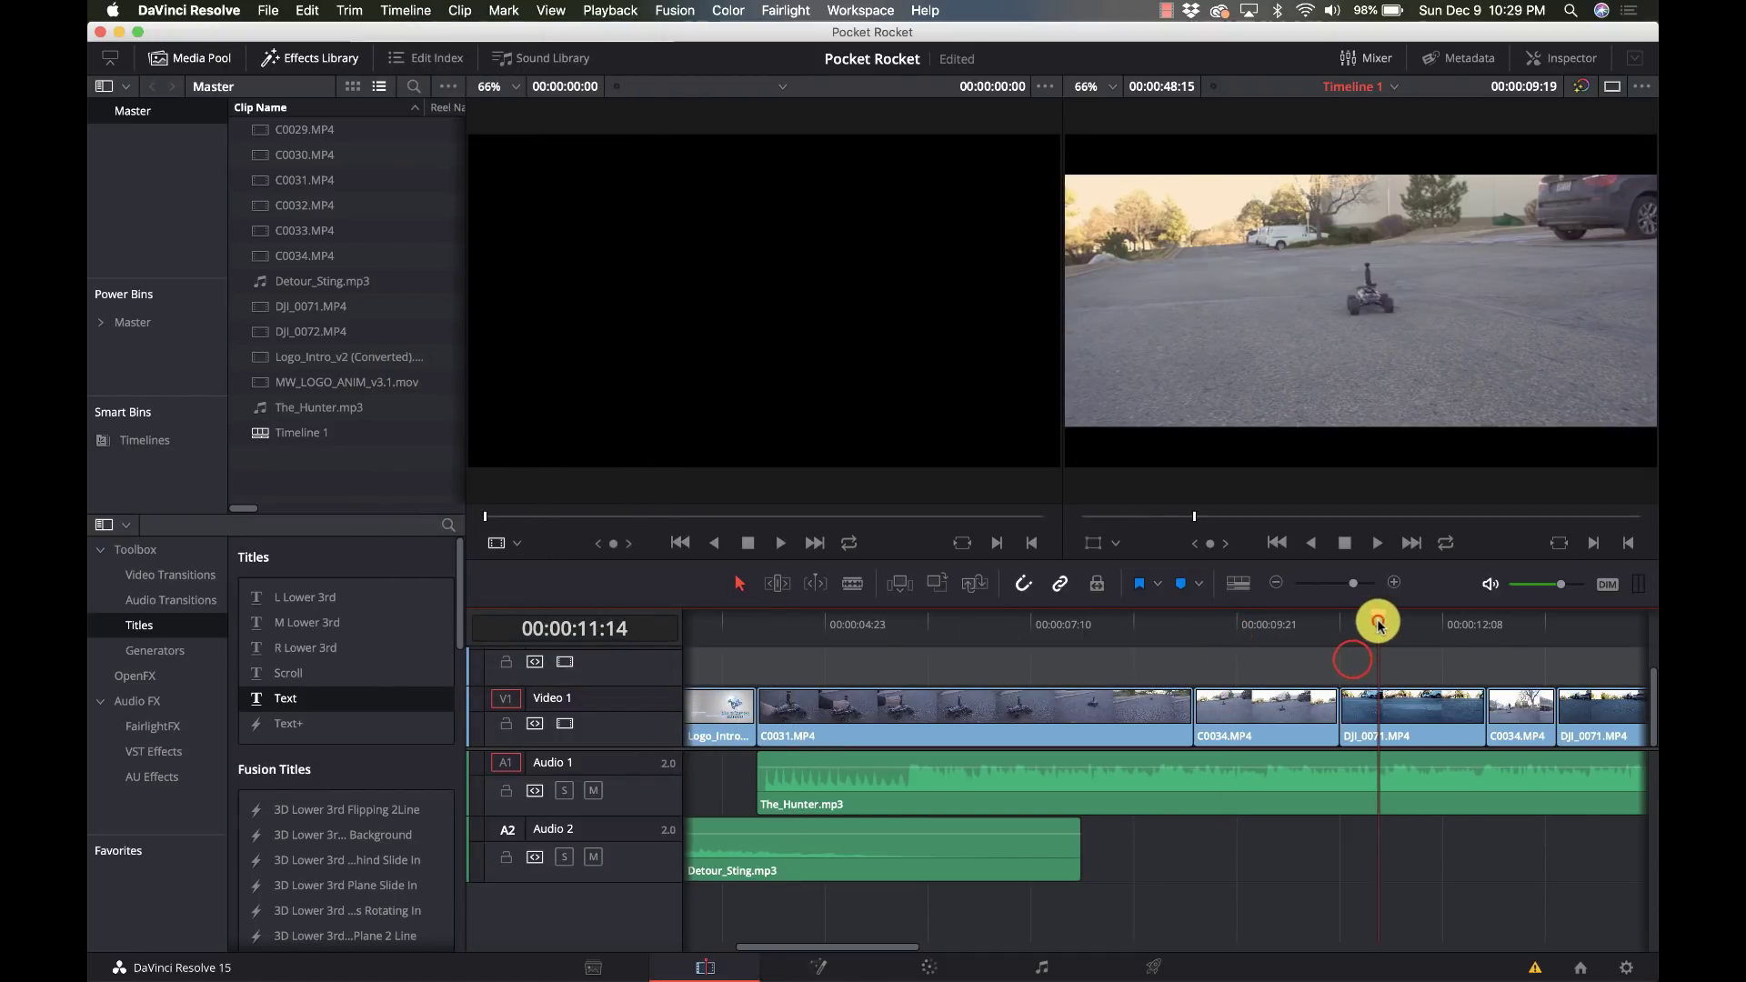
pyautogui.click(830, 625)
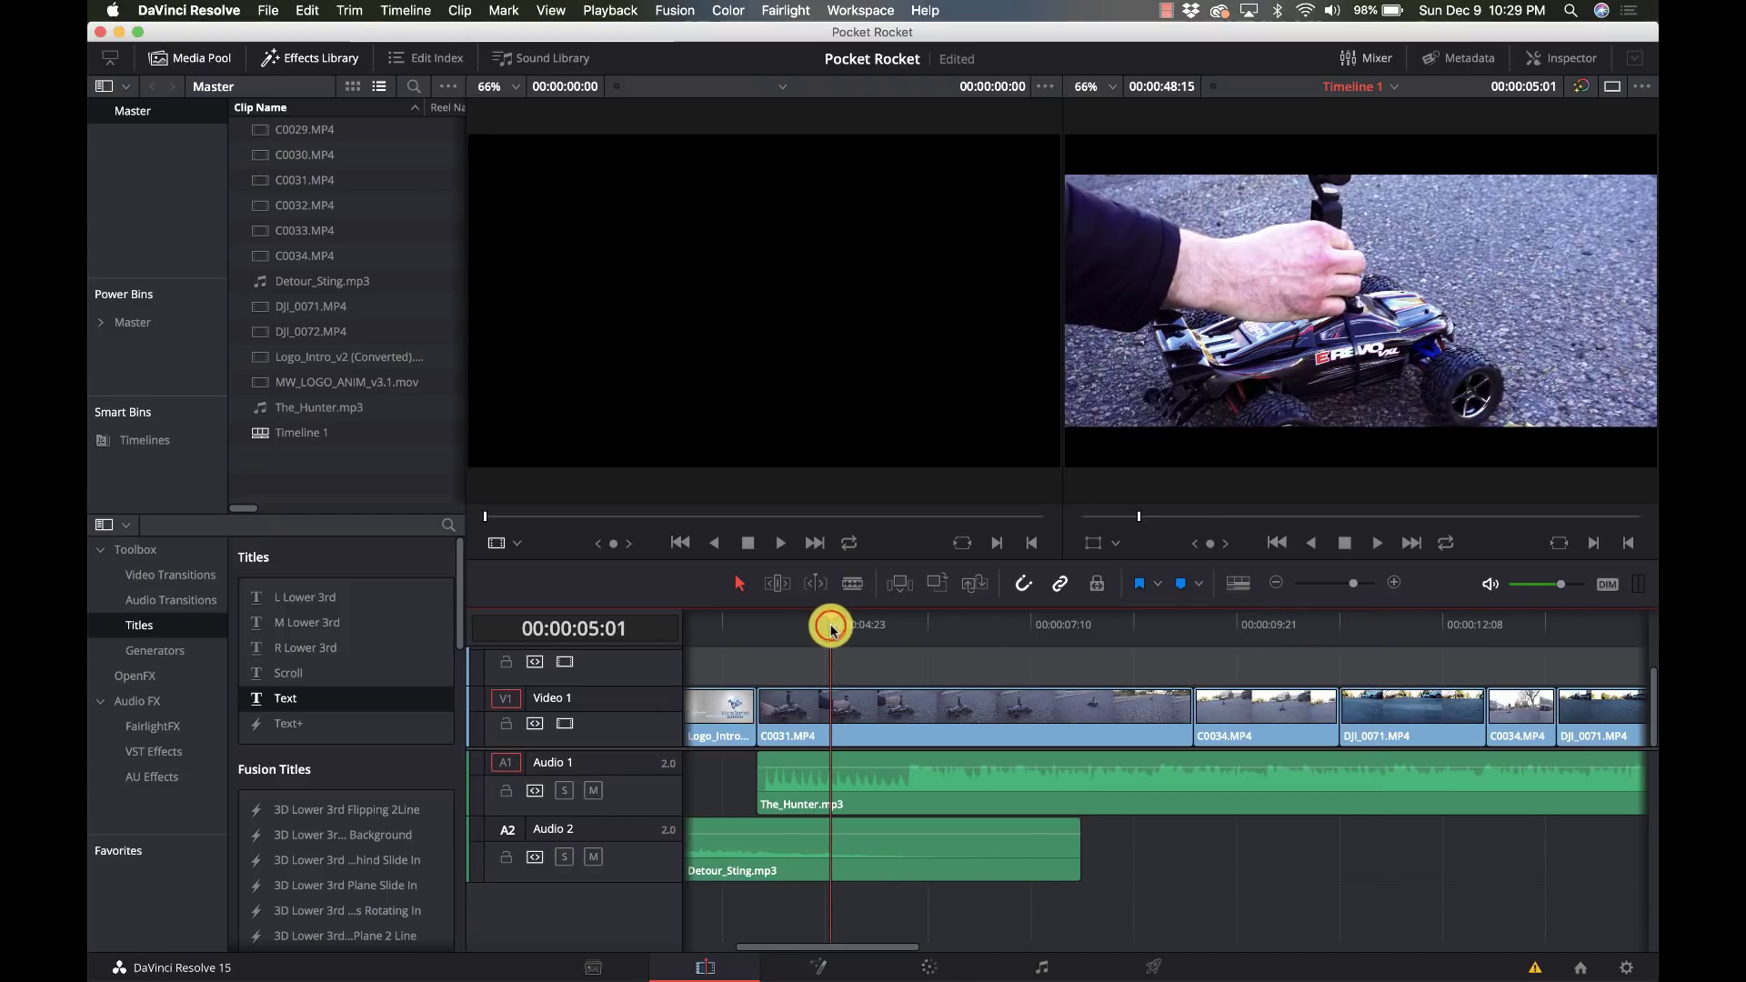
pyautogui.click(759, 626)
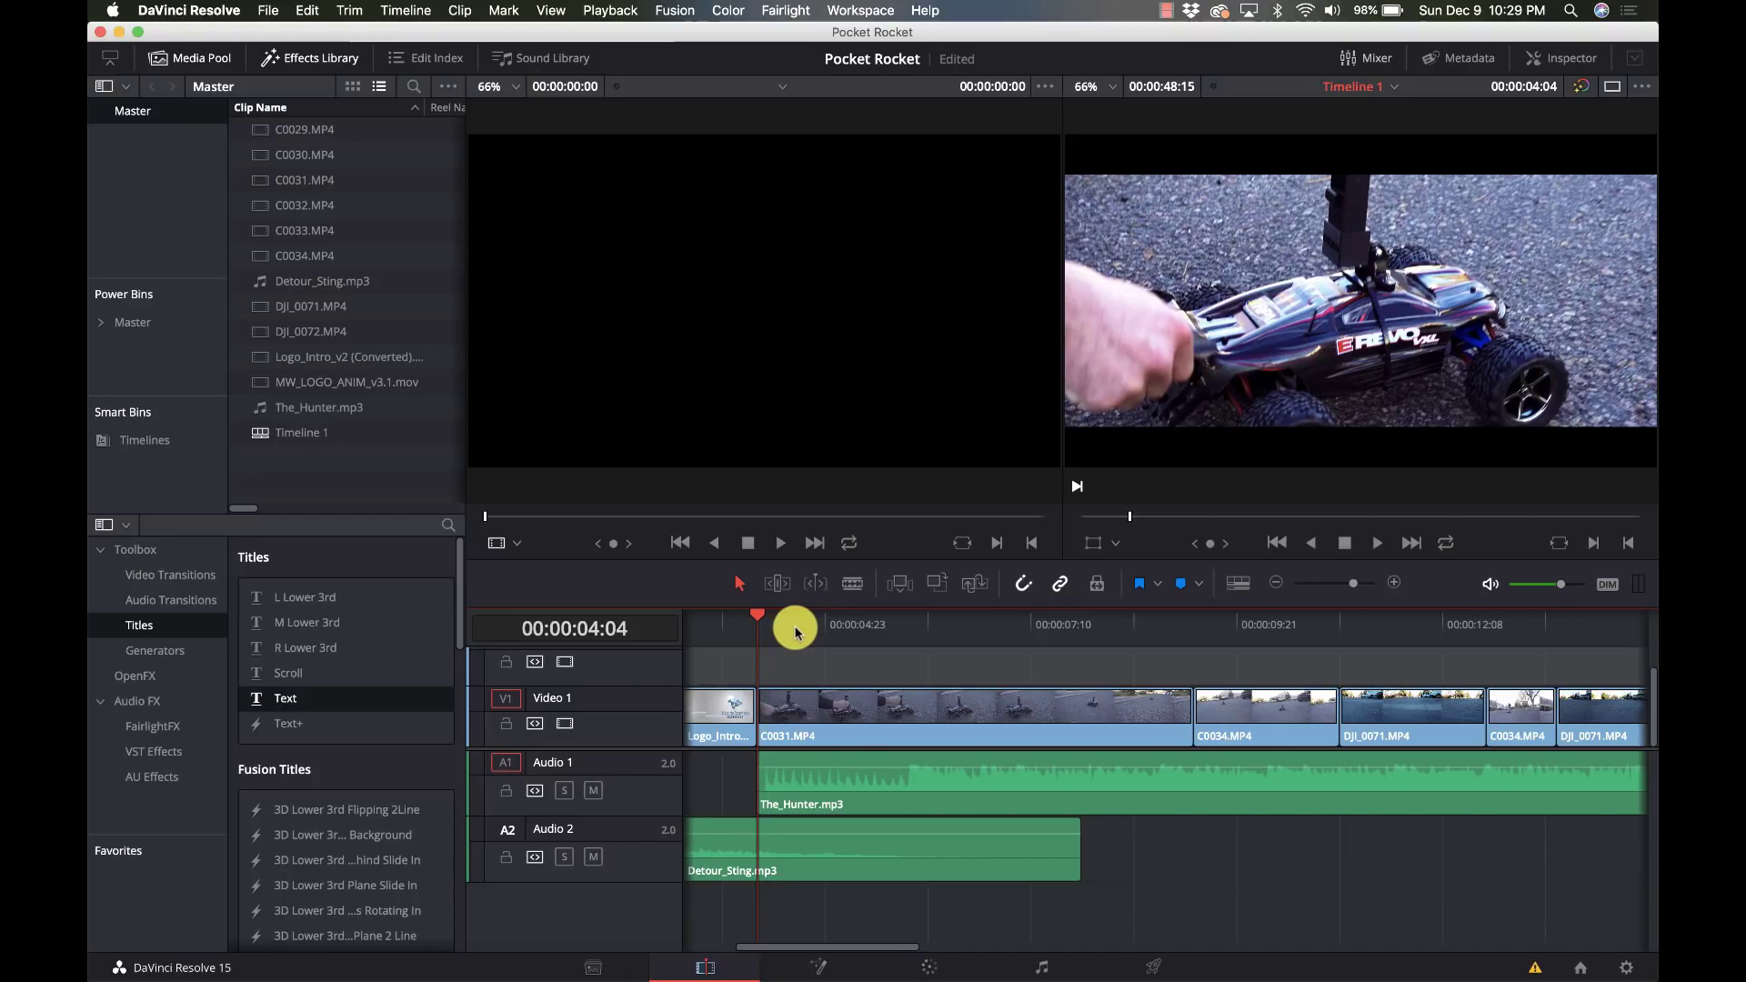
# - On the Color page, set the second clip's Sizing Tilt to 15.500
pyautogui.click(941, 973)
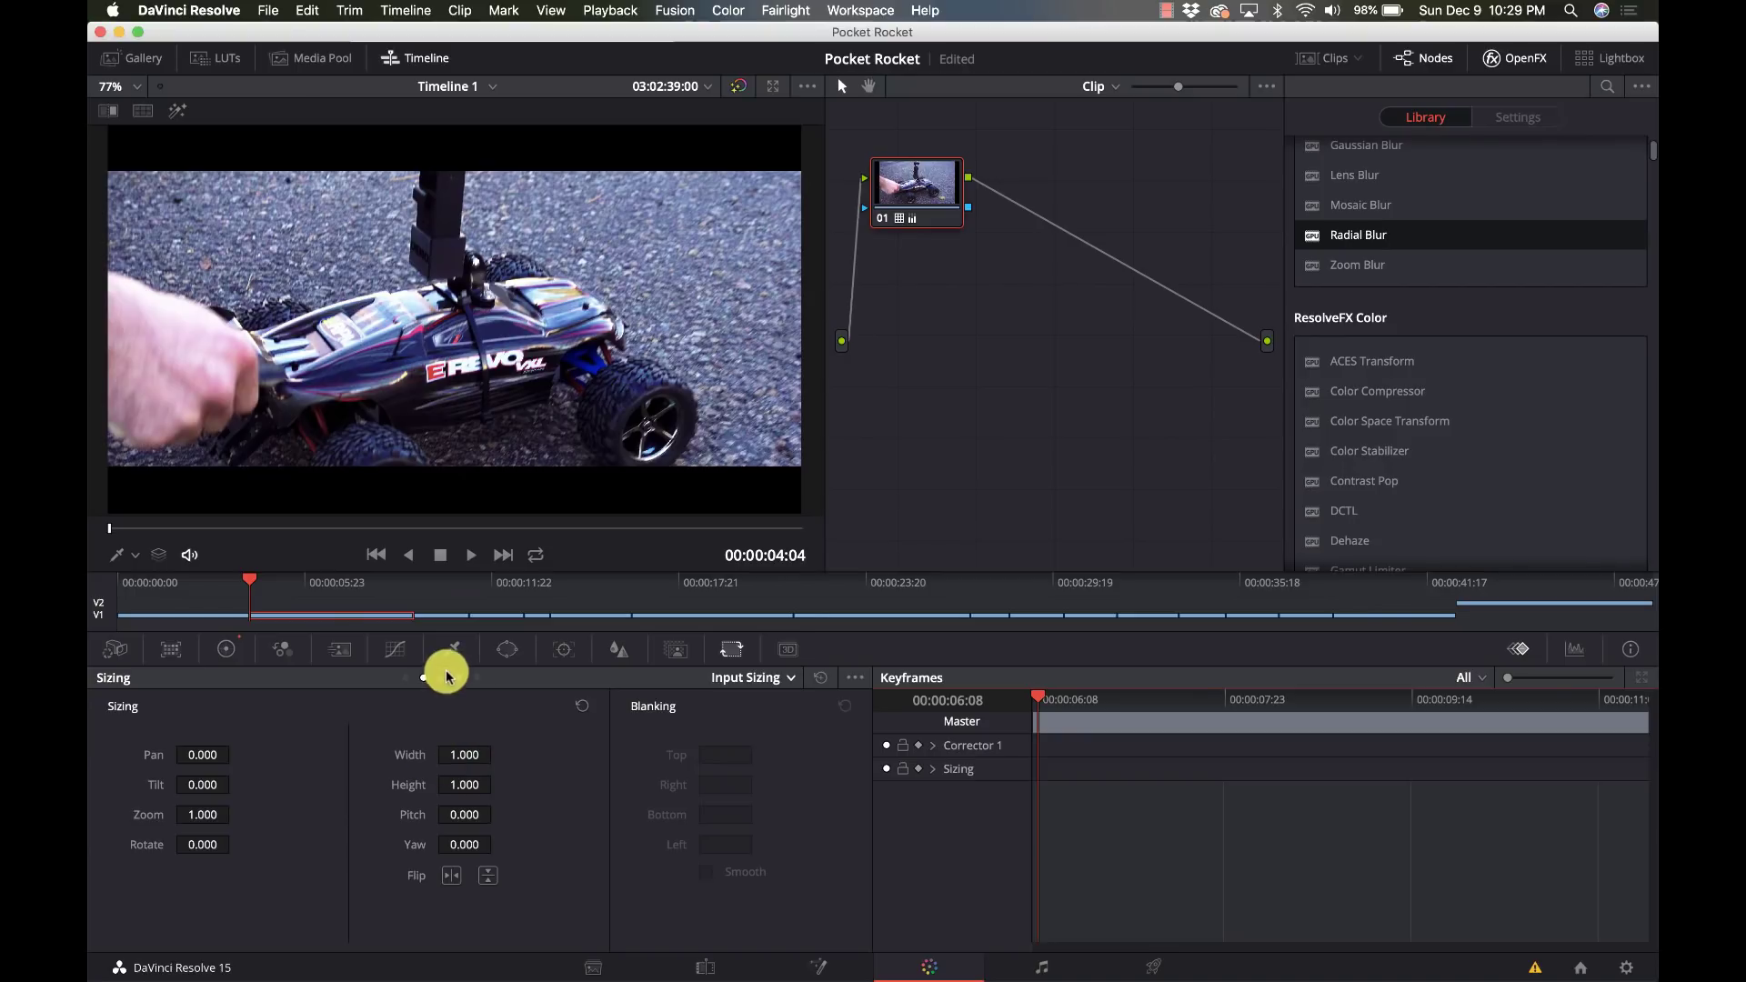
pyautogui.click(191, 620)
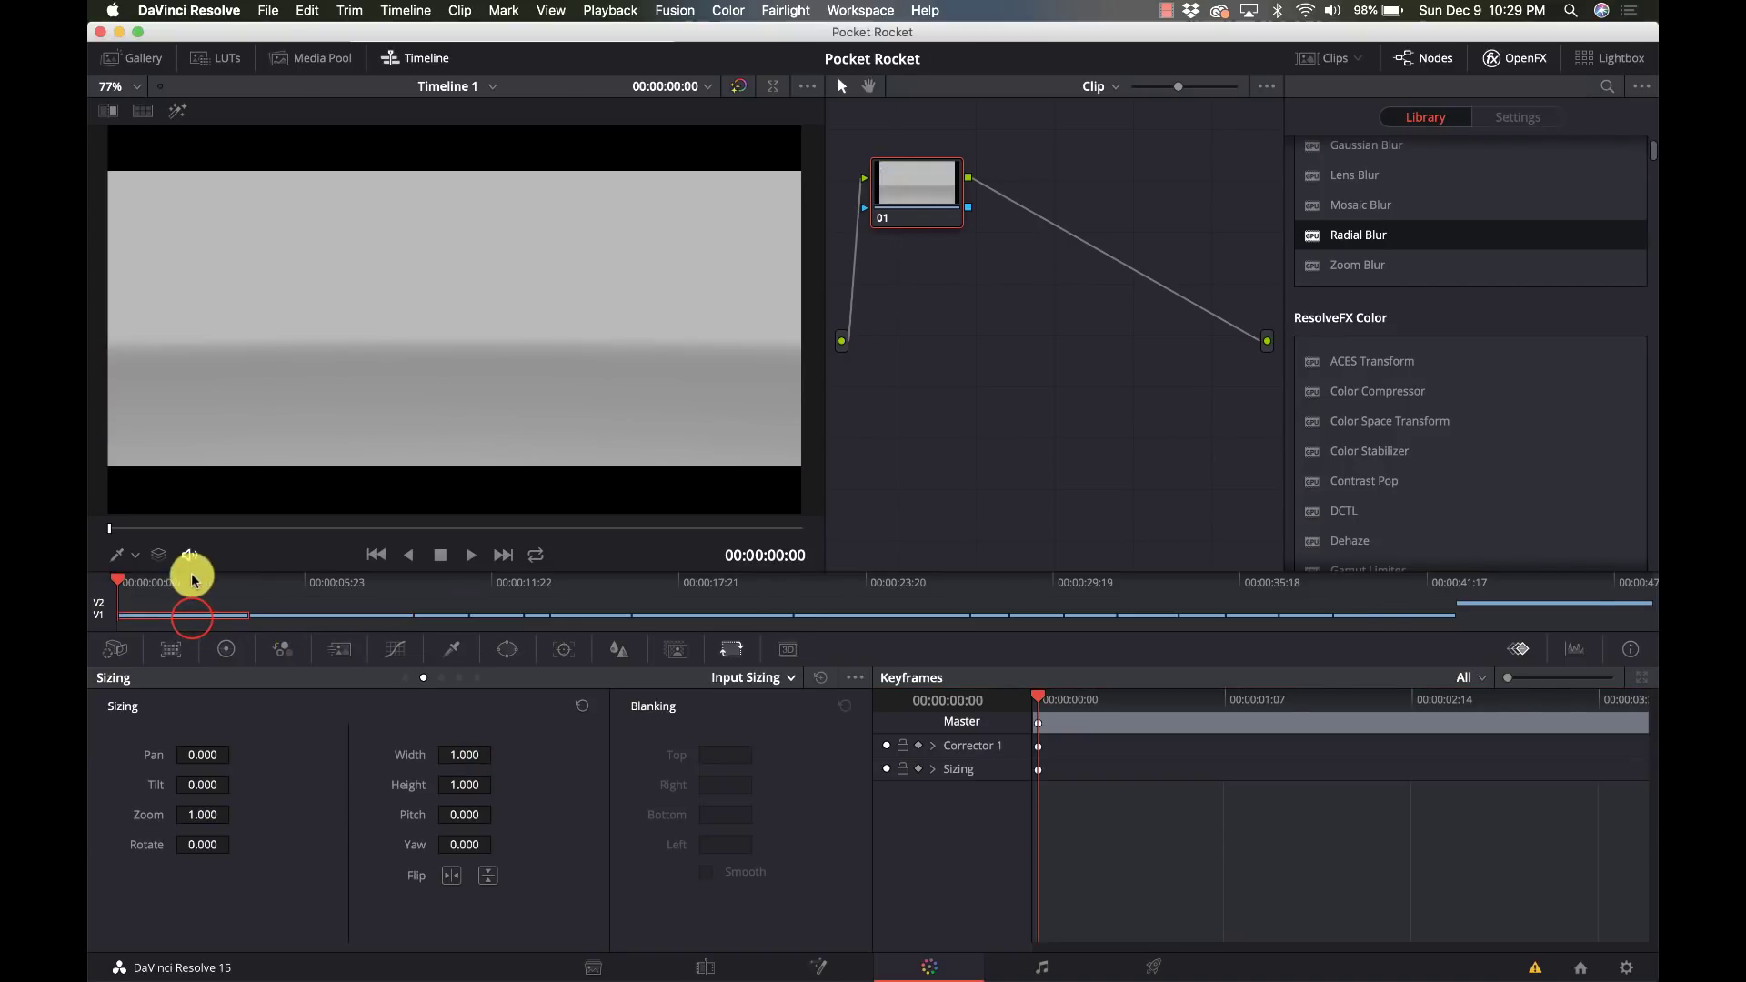
pyautogui.click(303, 589)
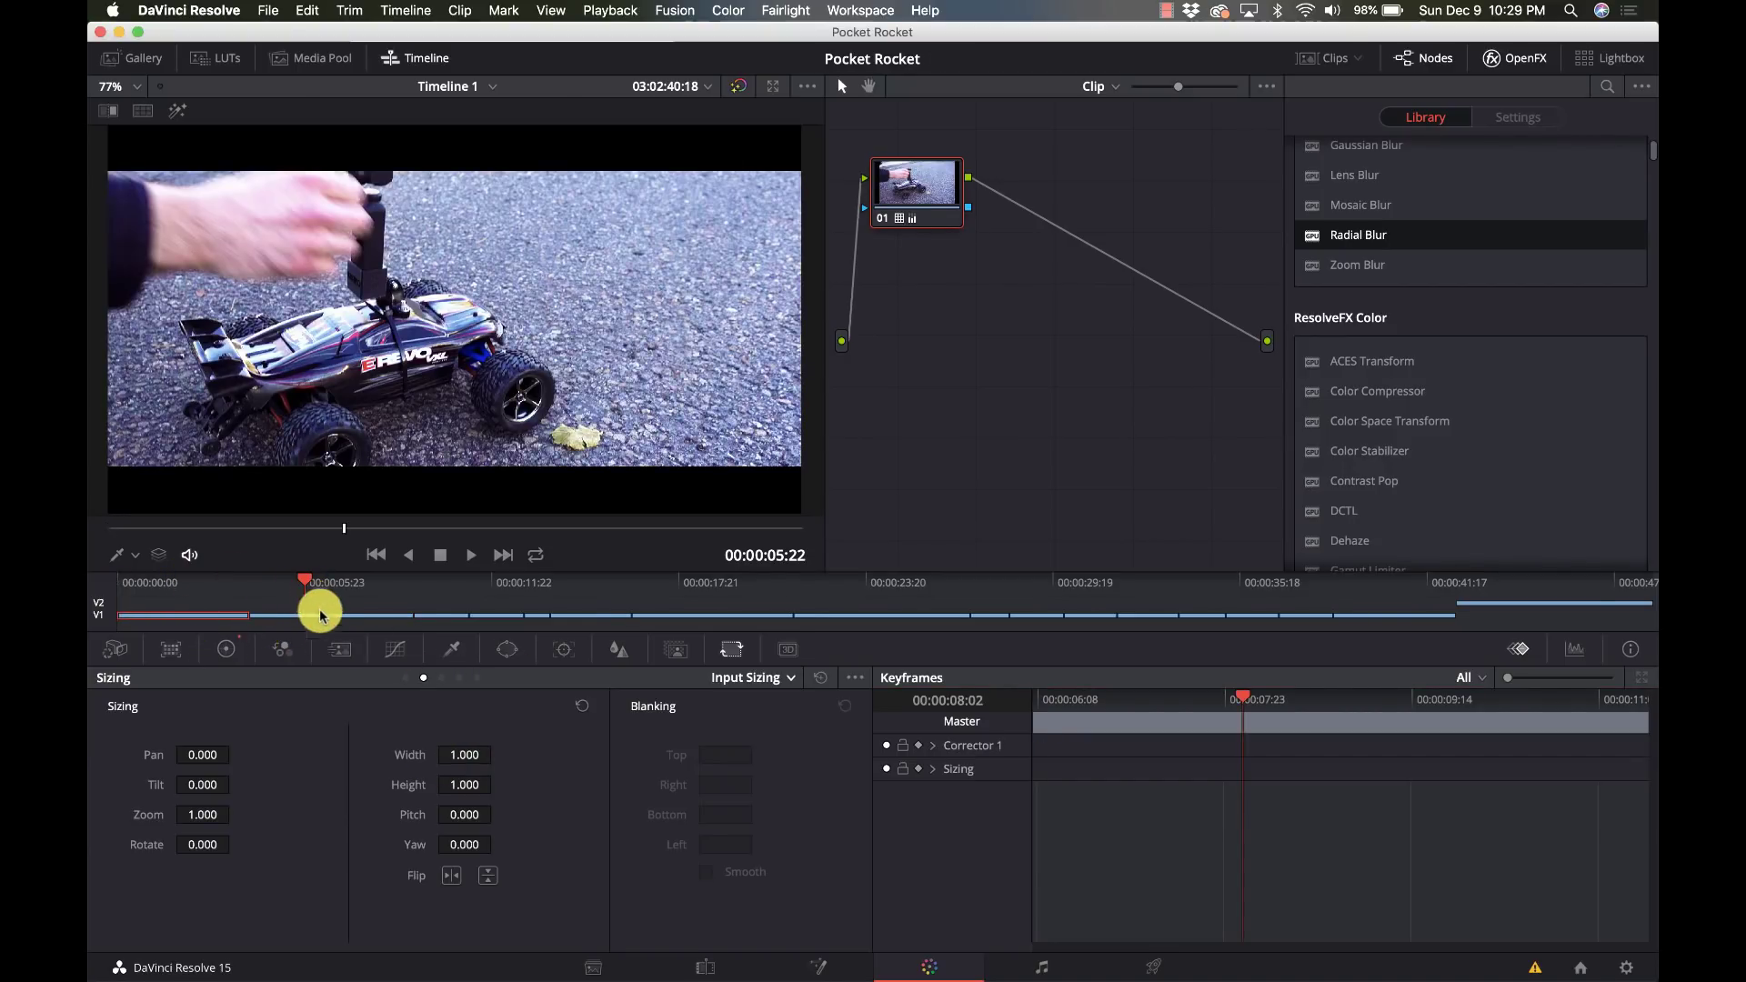
pyautogui.click(327, 618)
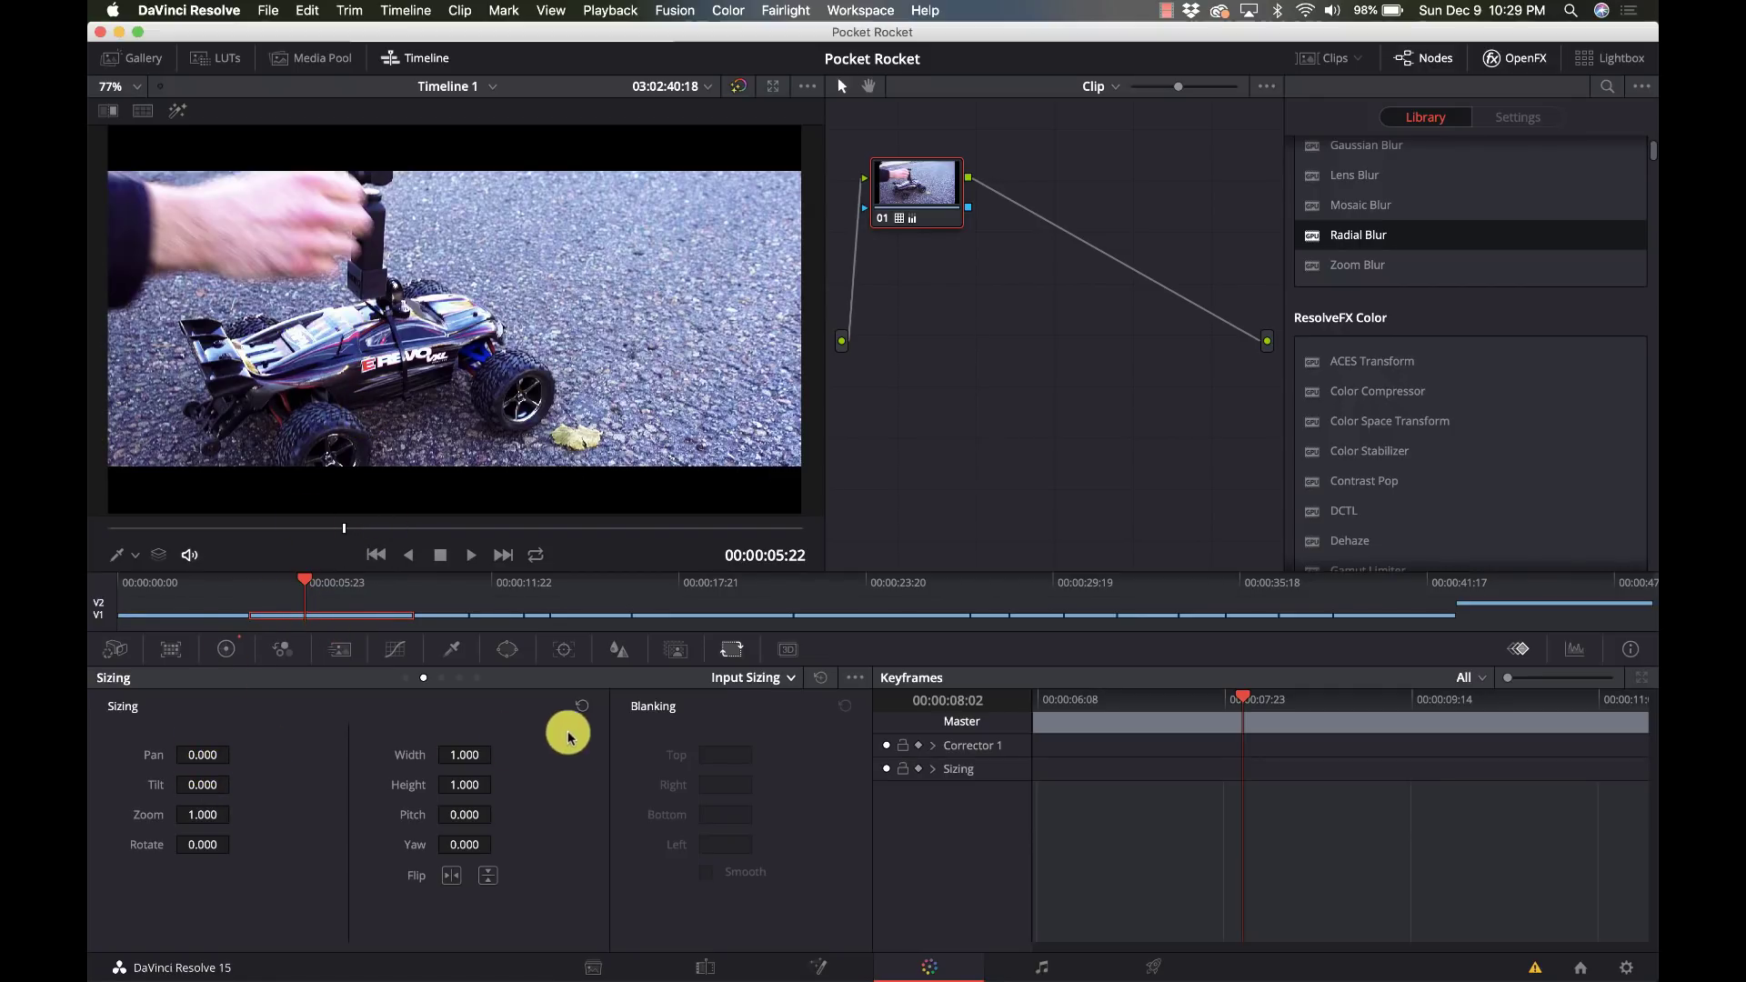
pyautogui.click(206, 788)
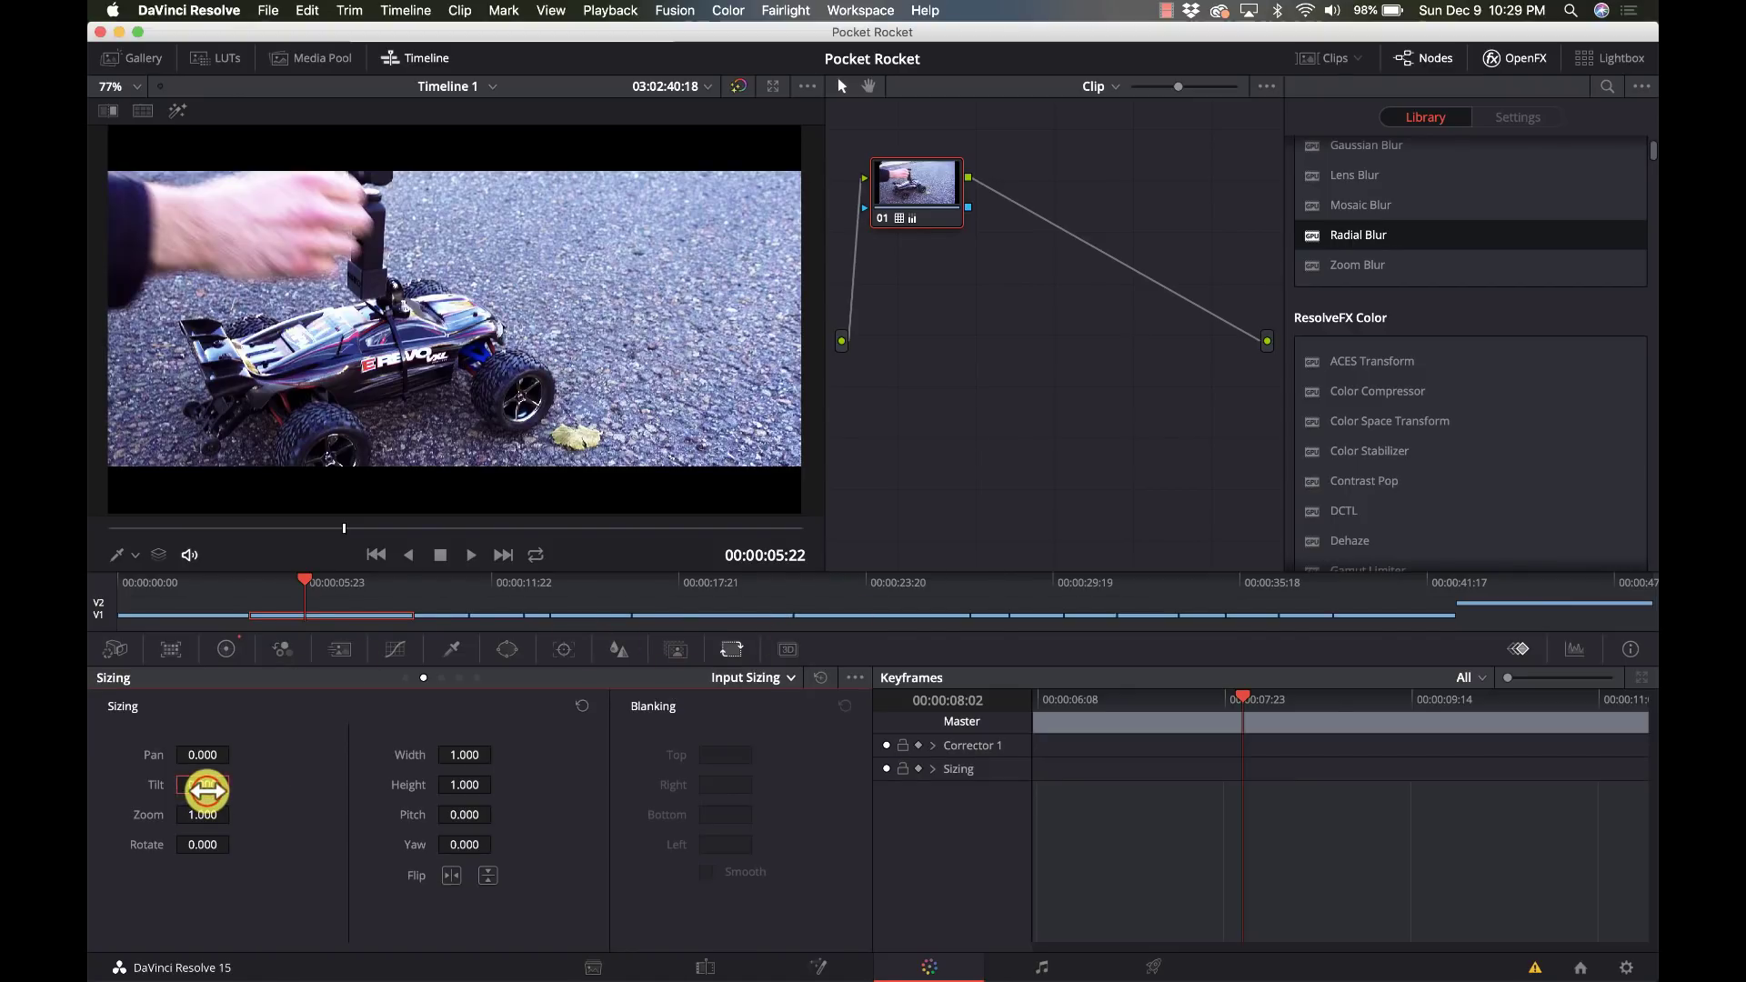
pyautogui.moveTo(173, 782); pyautogui.dragTo(207, 787)
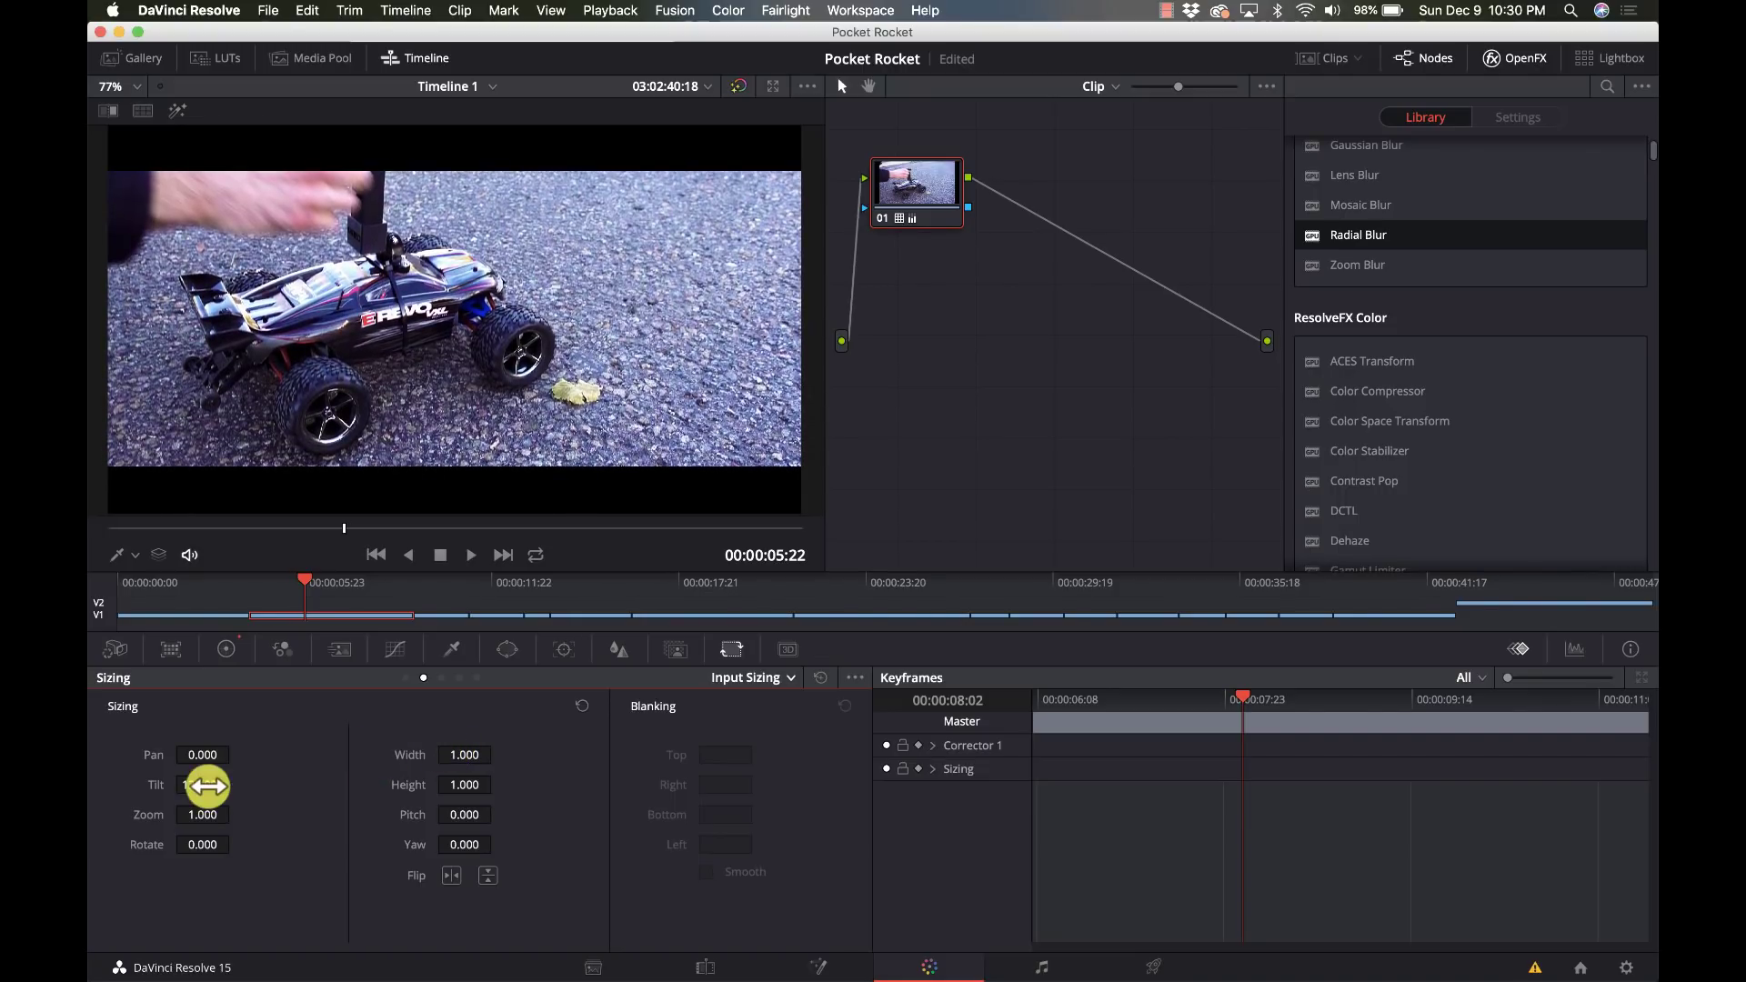
# - Tilt the following clip to -104.500
pyautogui.press('Down')
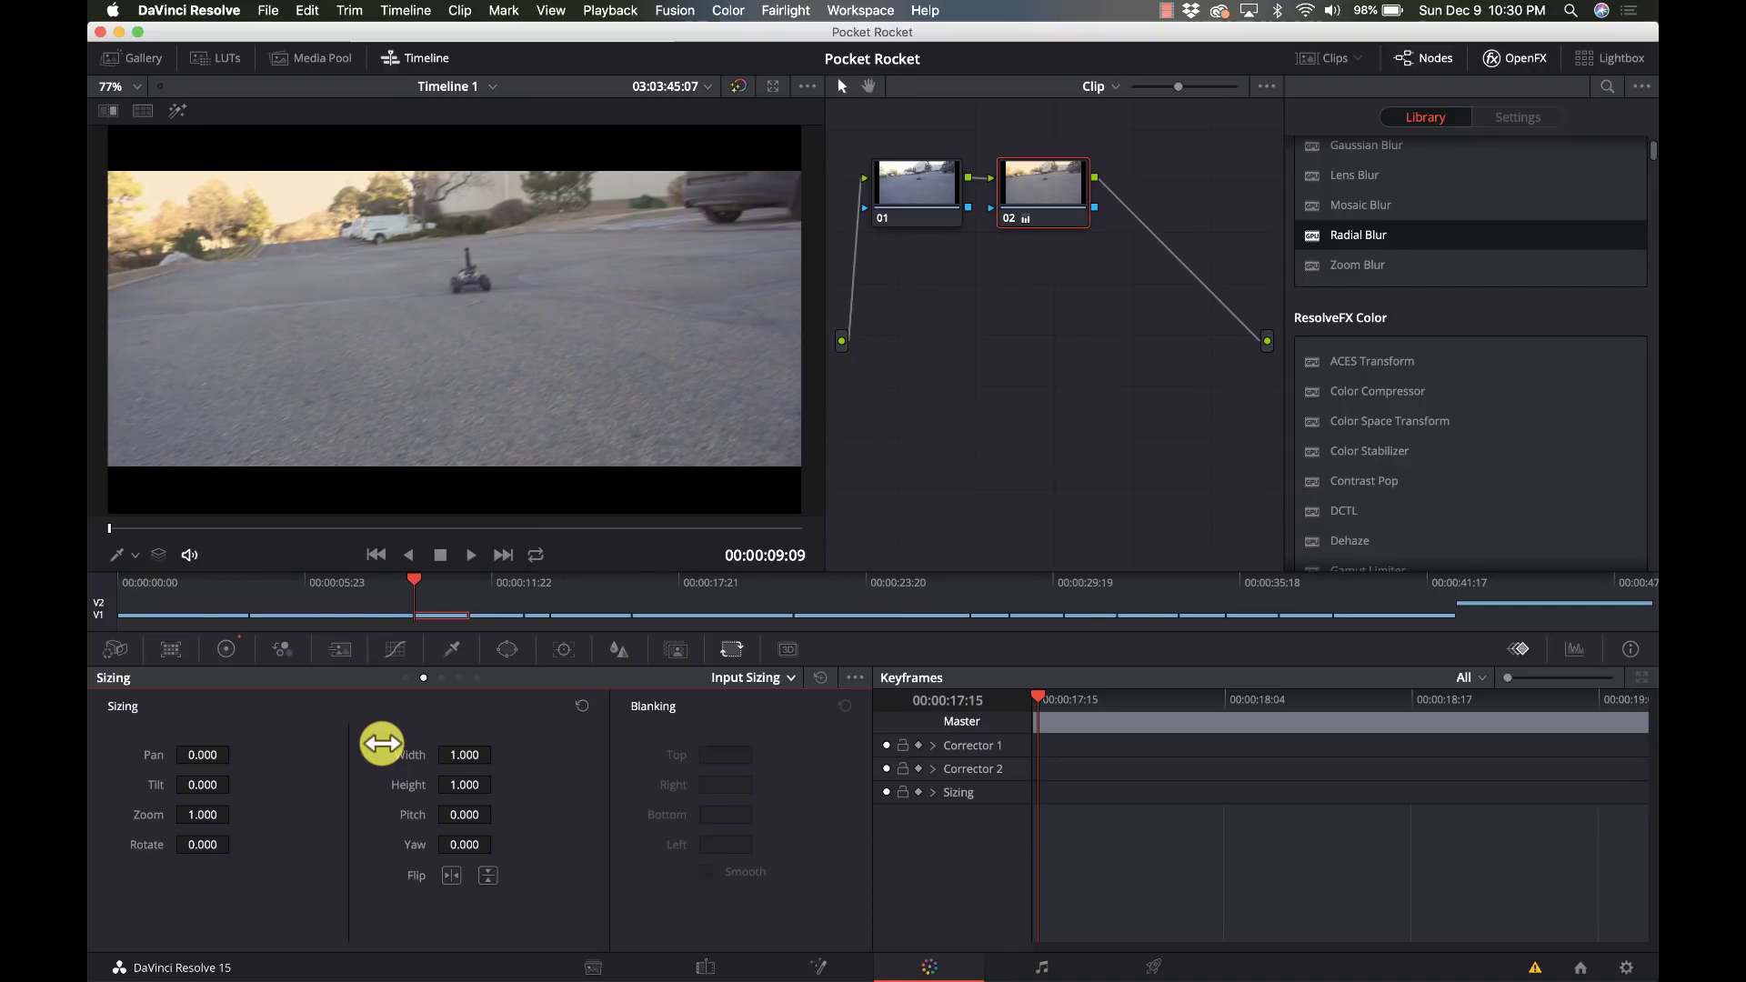
pyautogui.moveTo(209, 782); pyautogui.dragTo(156, 780)
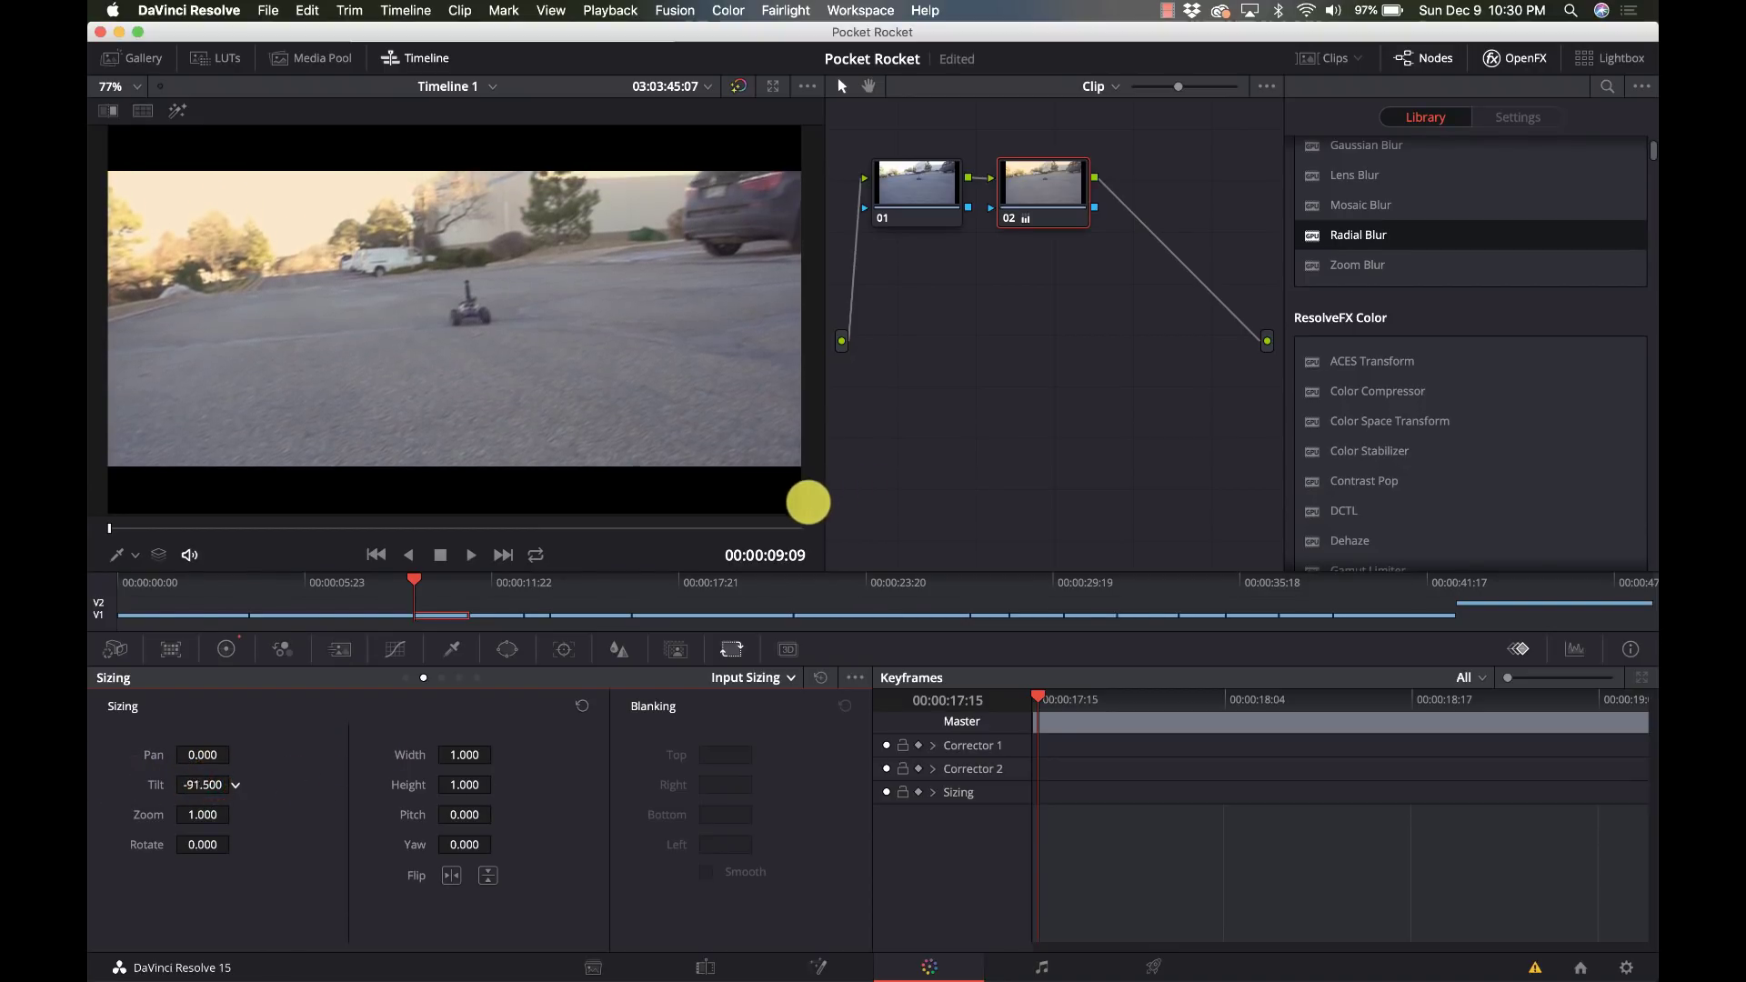
pyautogui.moveTo(209, 783); pyautogui.dragTo(935, 458)
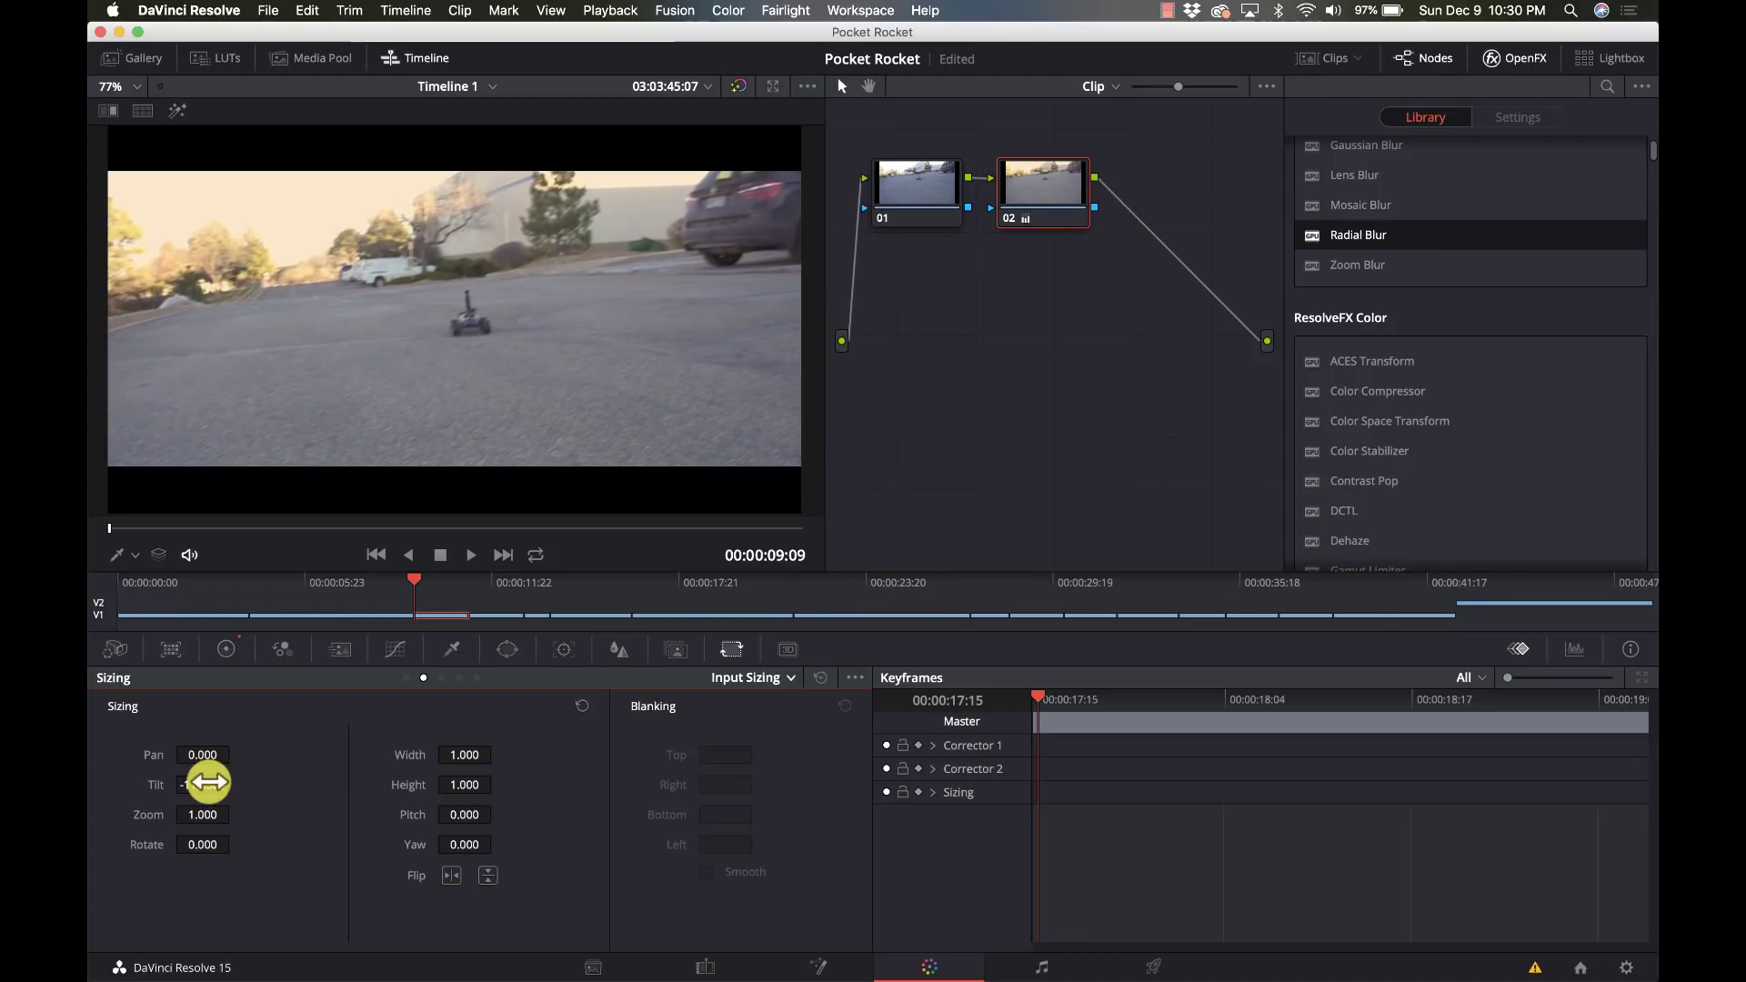
# - Preview the next clip around 00:00:12:07 and tilt it to -78.000
pyautogui.press('Down')
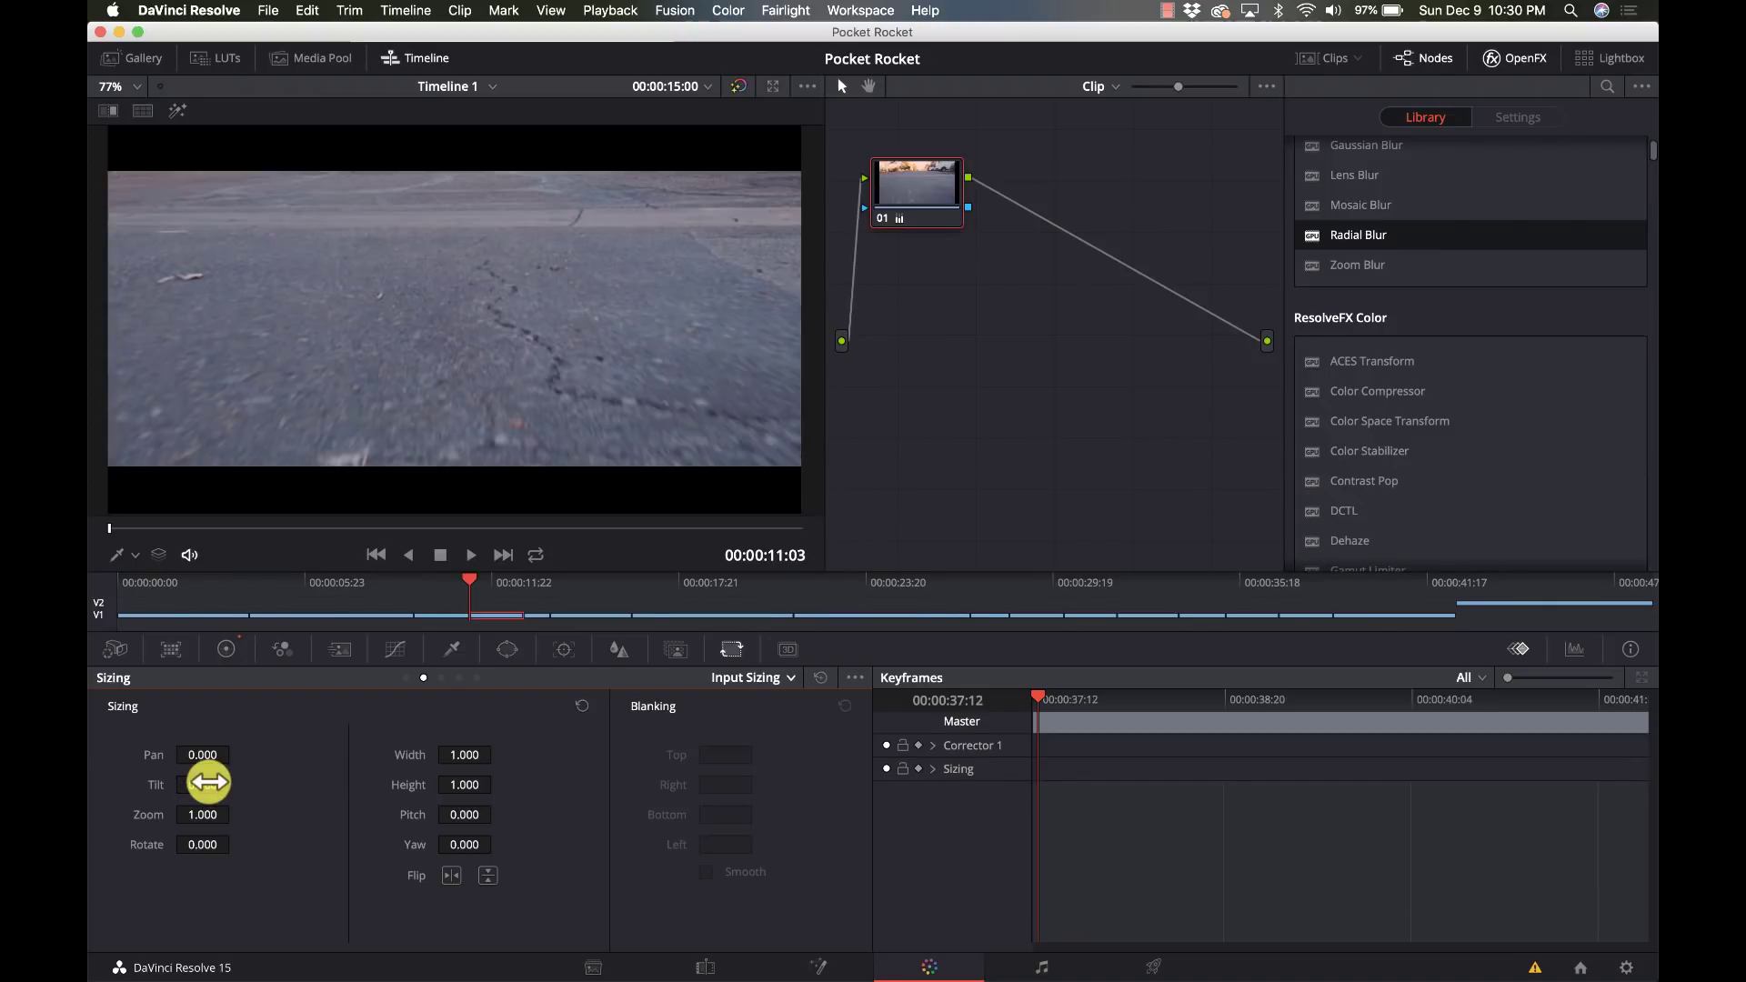
pyautogui.click(210, 529)
pyautogui.moveTo(277, 519)
pyautogui.mouseDown()
pyautogui.moveTo(631, 514)
pyautogui.moveTo(292, 539)
pyautogui.mouseUp()
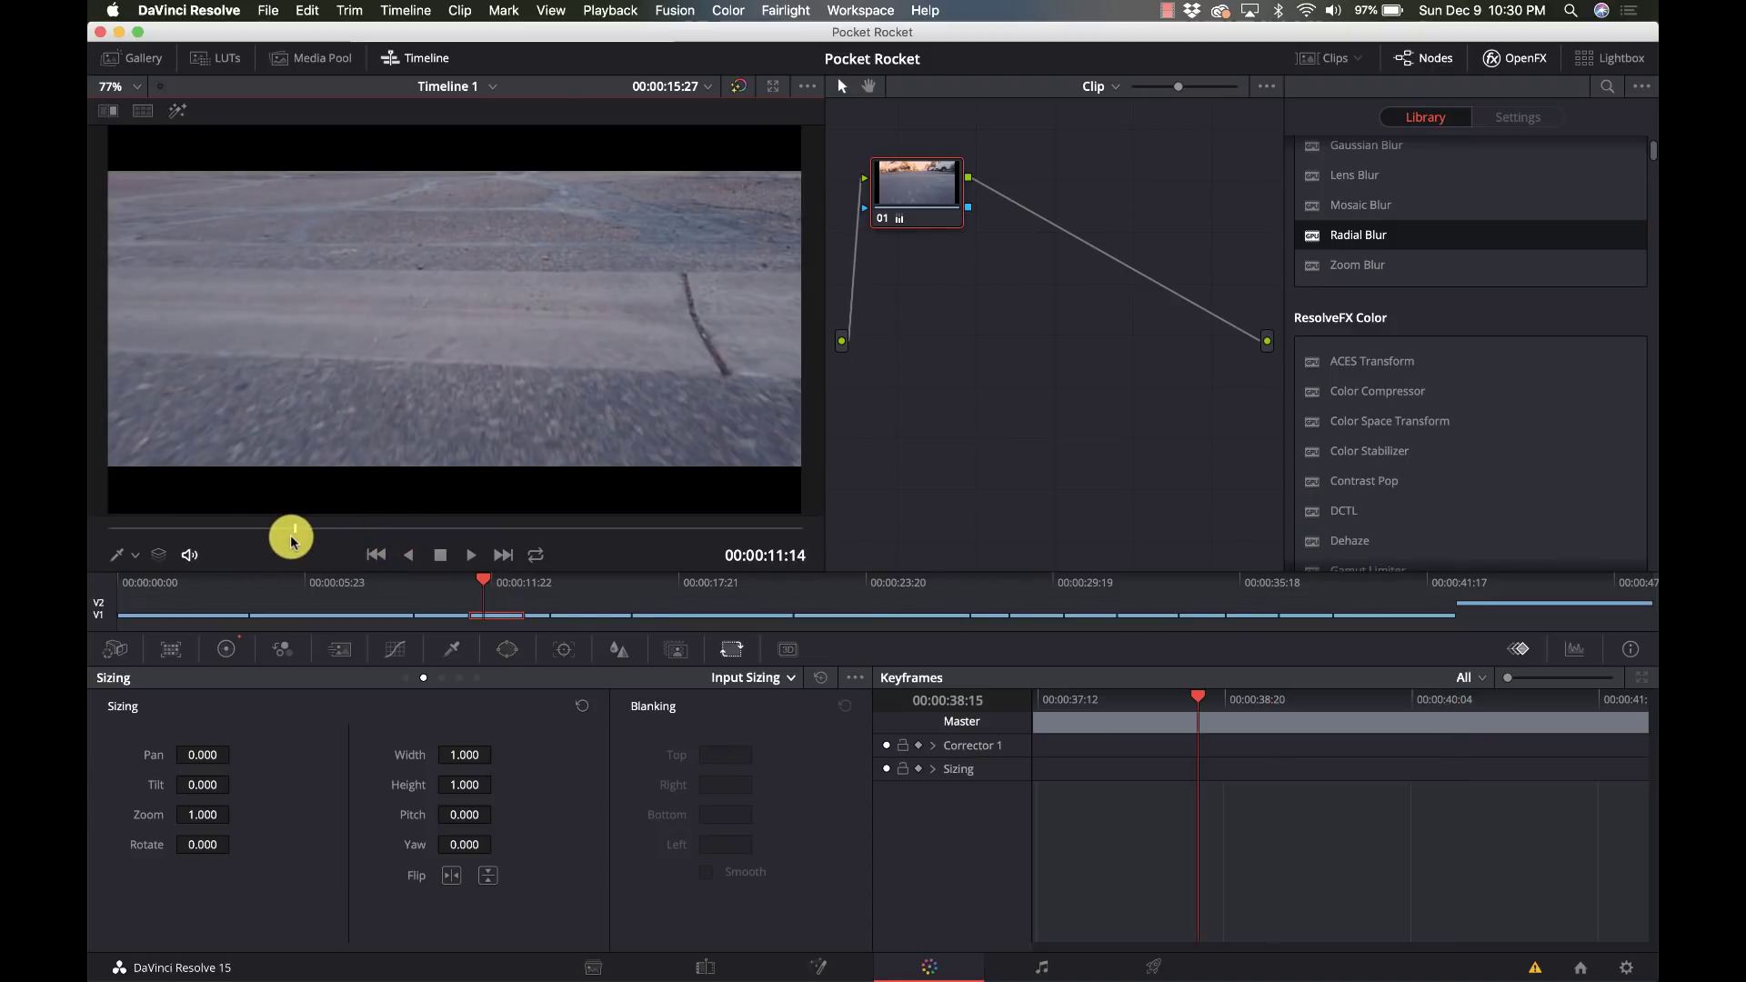
pyautogui.click(202, 770)
pyautogui.moveTo(203, 783)
pyautogui.mouseDown()
pyautogui.moveTo(304, 768)
pyautogui.moveTo(865, 495)
pyautogui.moveTo(600, 518)
pyautogui.moveTo(765, 504)
pyautogui.moveTo(718, 507)
pyautogui.moveTo(204, 783)
pyautogui.mouseUp()
# - Skip two clips ahead, tilt that clip to -29.500, and advance to the next
pyautogui.press('Down')
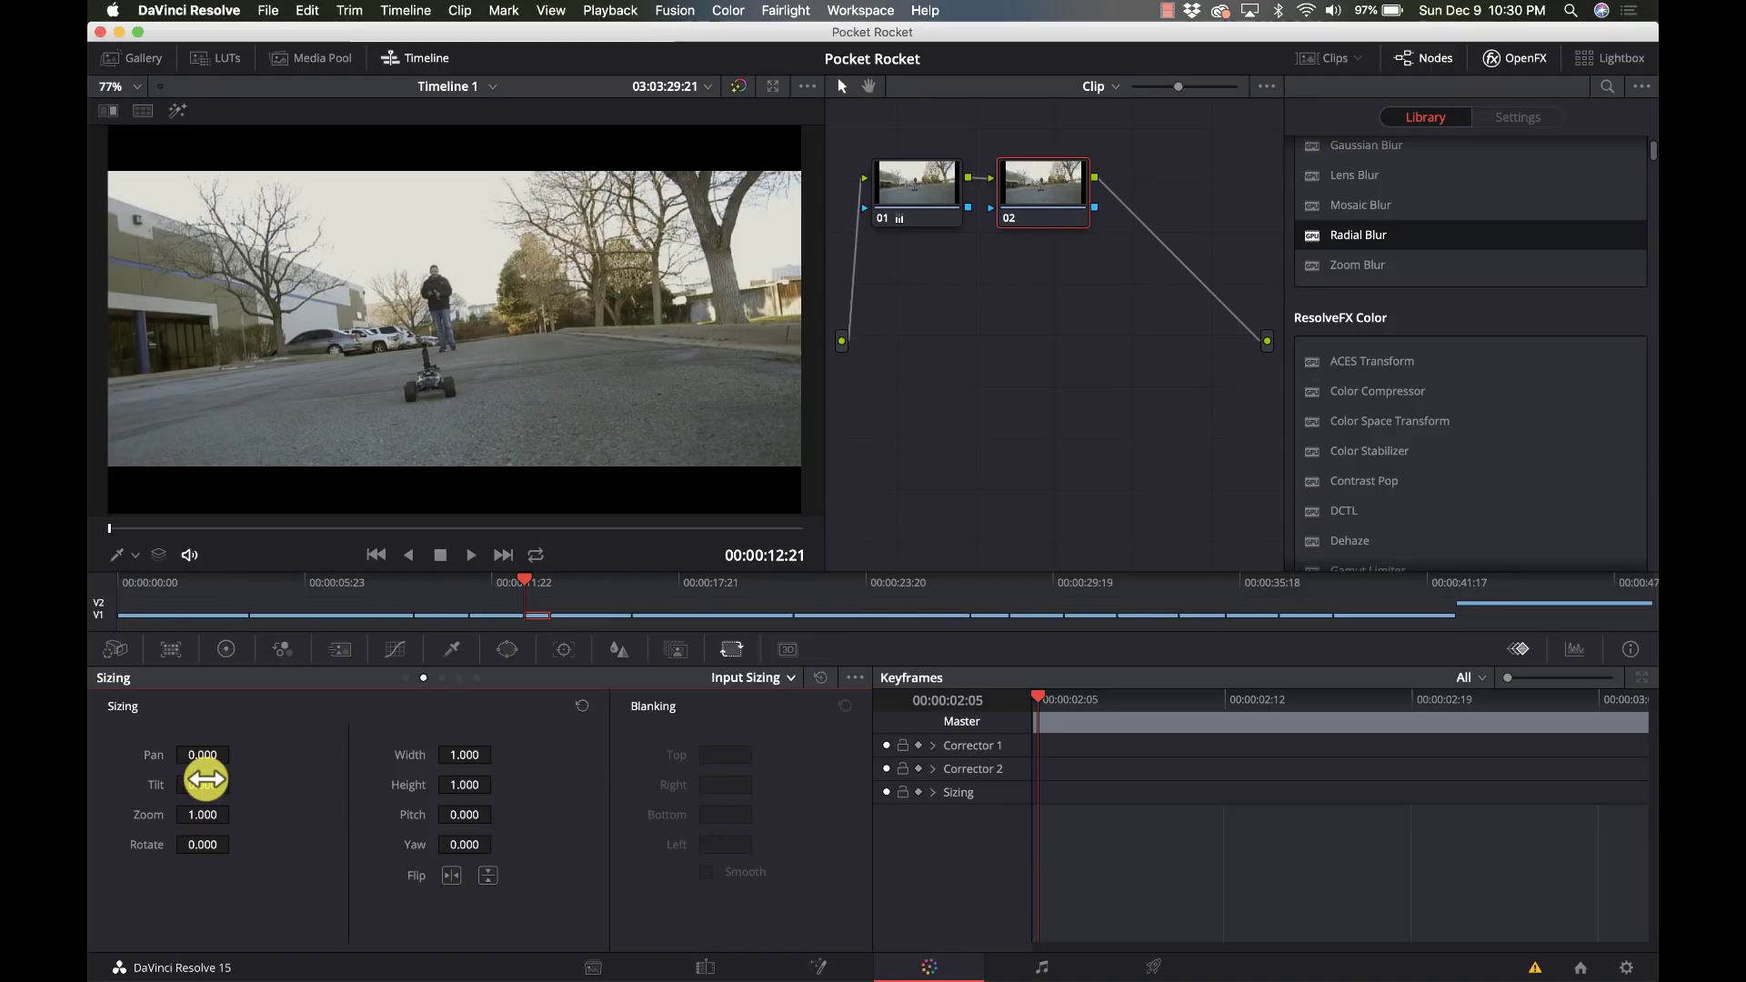
pyautogui.press('Down')
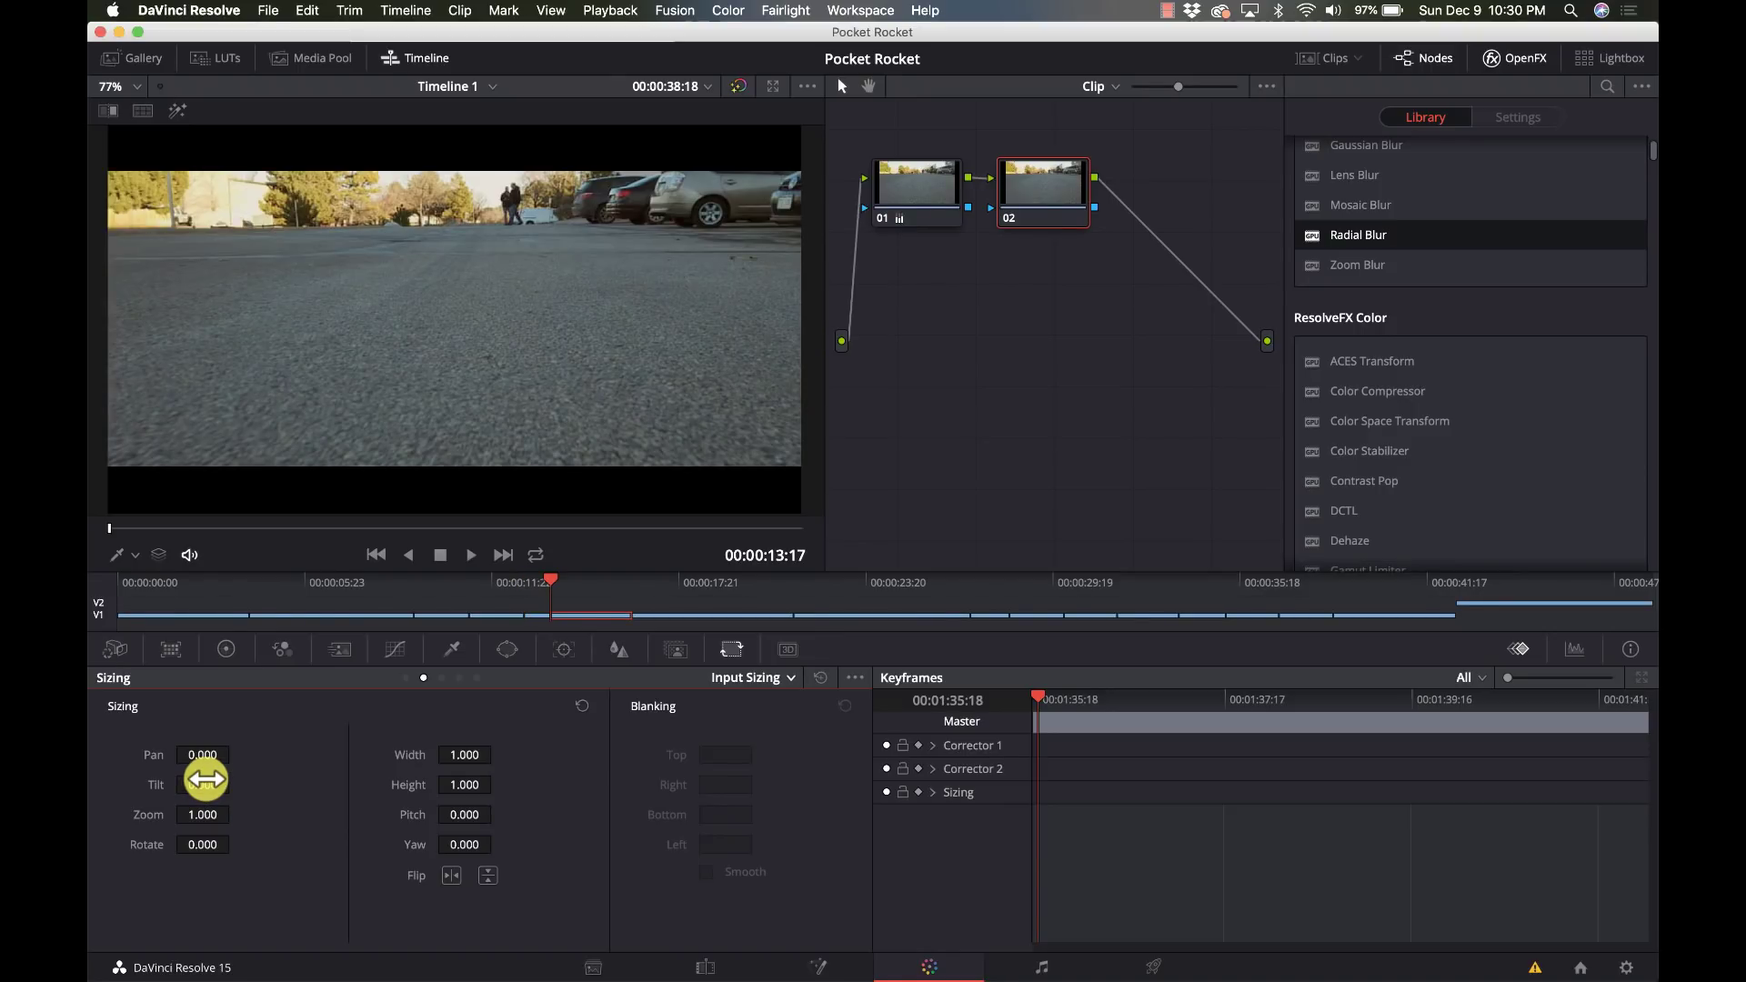
pyautogui.moveTo(206, 782)
pyautogui.mouseDown()
pyautogui.moveTo(133, 779)
pyautogui.moveTo(865, 491)
pyautogui.moveTo(811, 500)
pyautogui.moveTo(211, 785)
pyautogui.mouseUp()
pyautogui.press('Down')
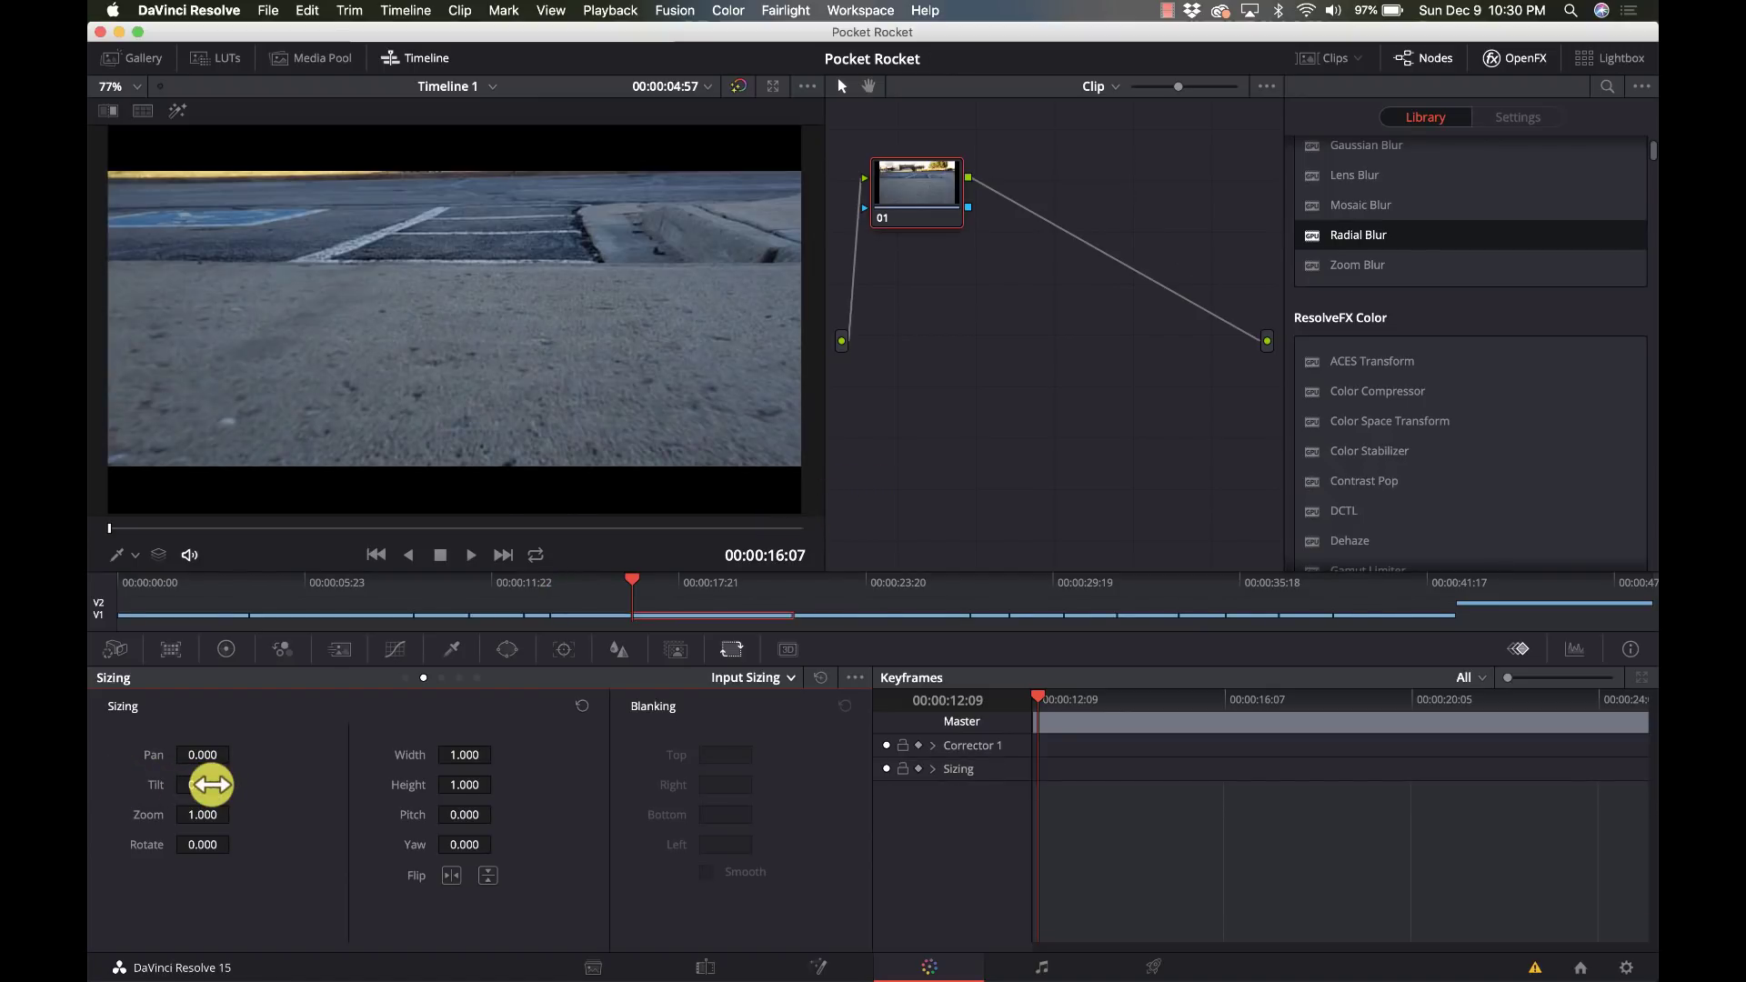
# - Tilt the parking-lot clip to -193.500 to show the fence, and a later clip to -120.000
pyautogui.moveTo(211, 784); pyautogui.dragTo(766, 421)
pyautogui.press('Down')
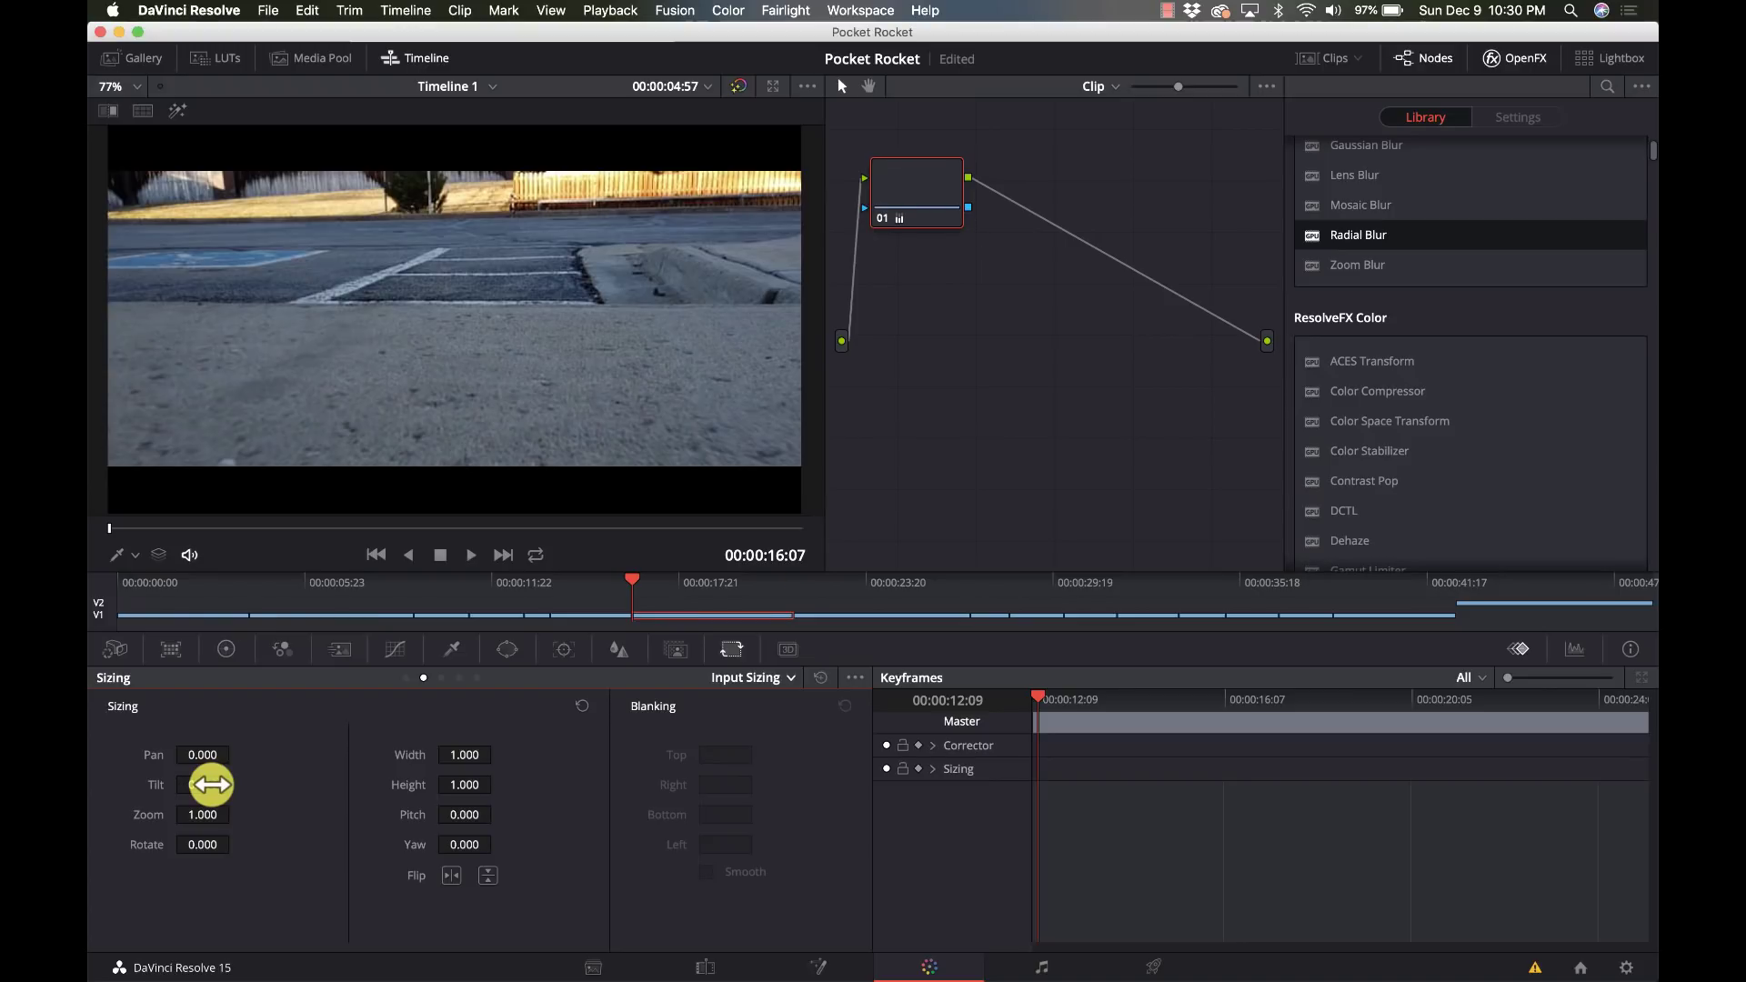
pyautogui.press('Down')
pyautogui.press('Down')
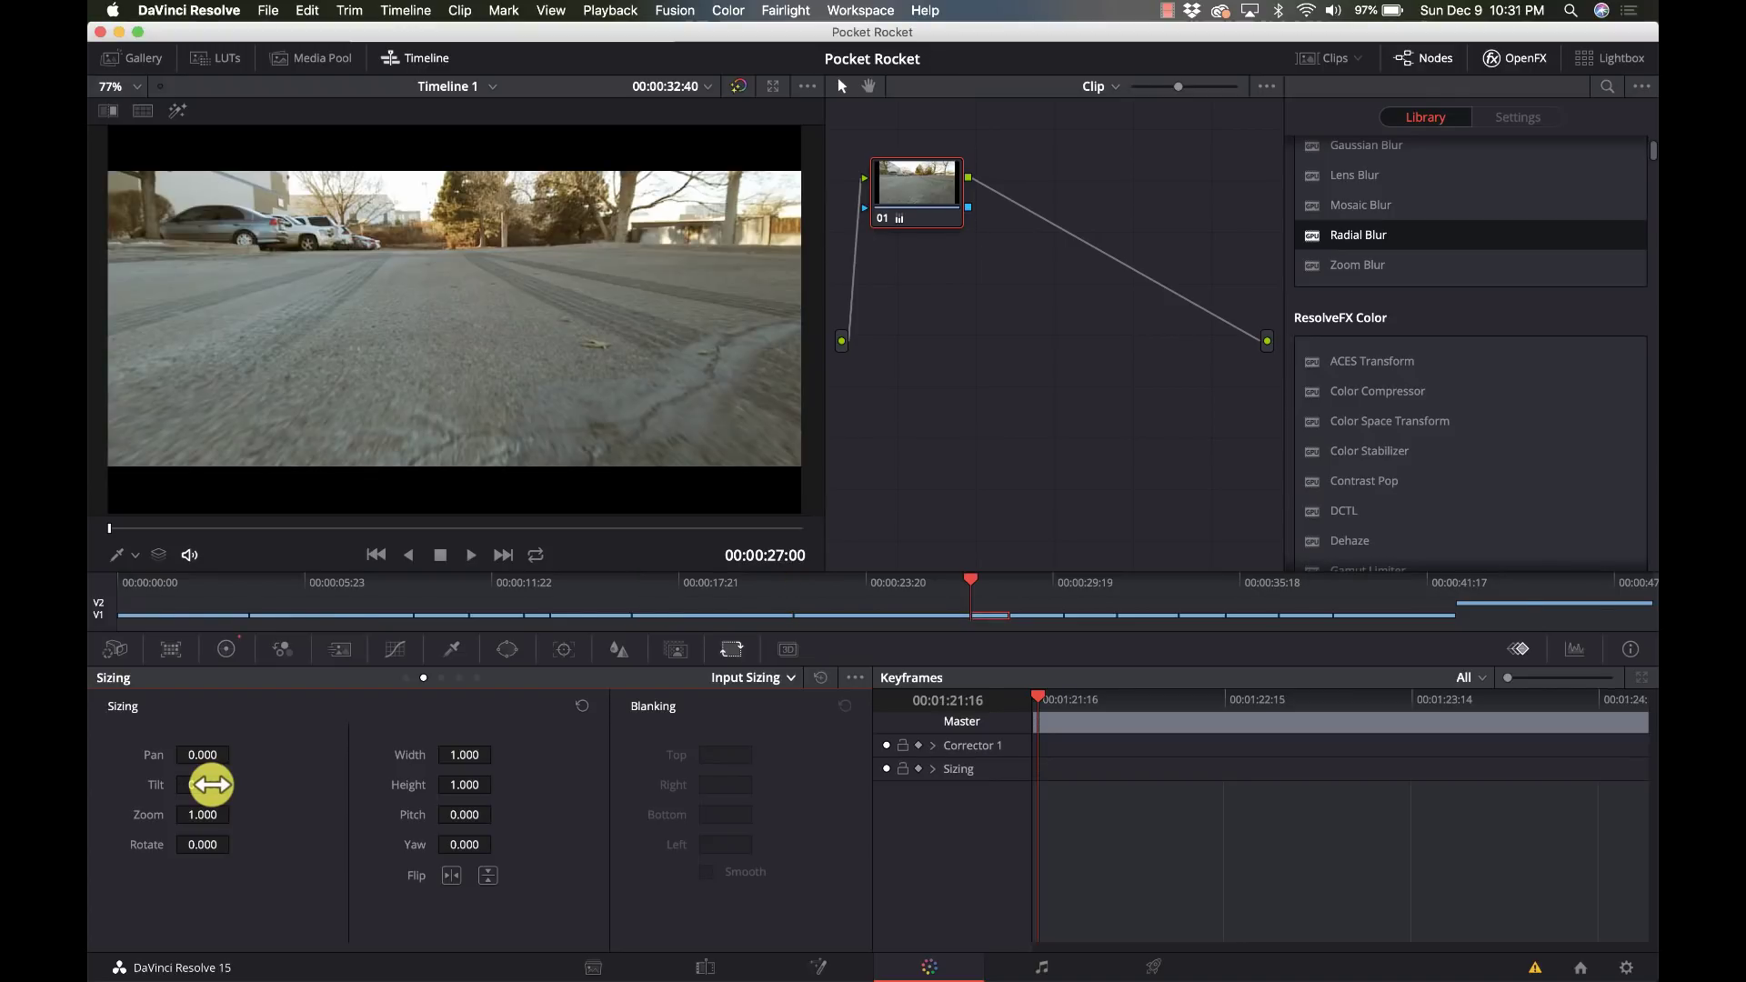
pyautogui.press('Down')
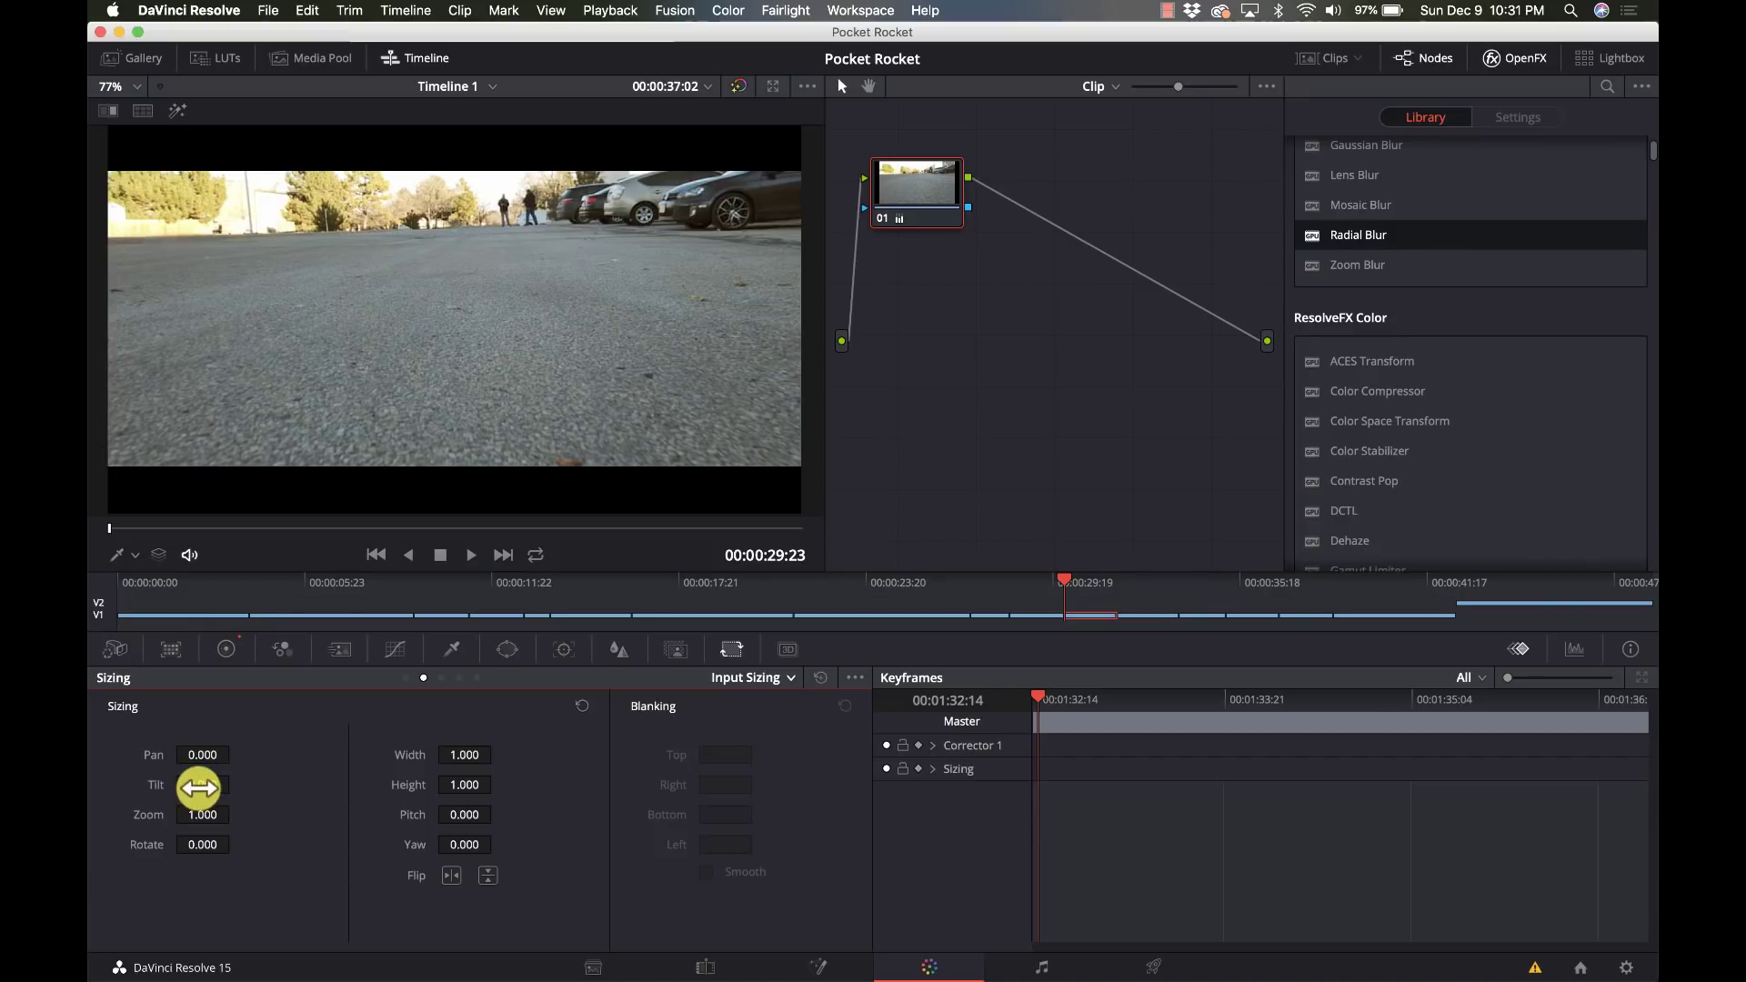
pyautogui.moveTo(210, 784)
pyautogui.mouseDown()
pyautogui.moveTo(101, 791)
pyautogui.moveTo(831, 488)
pyautogui.moveTo(639, 491)
pyautogui.moveTo(775, 467)
pyautogui.moveTo(210, 784)
pyautogui.mouseUp()
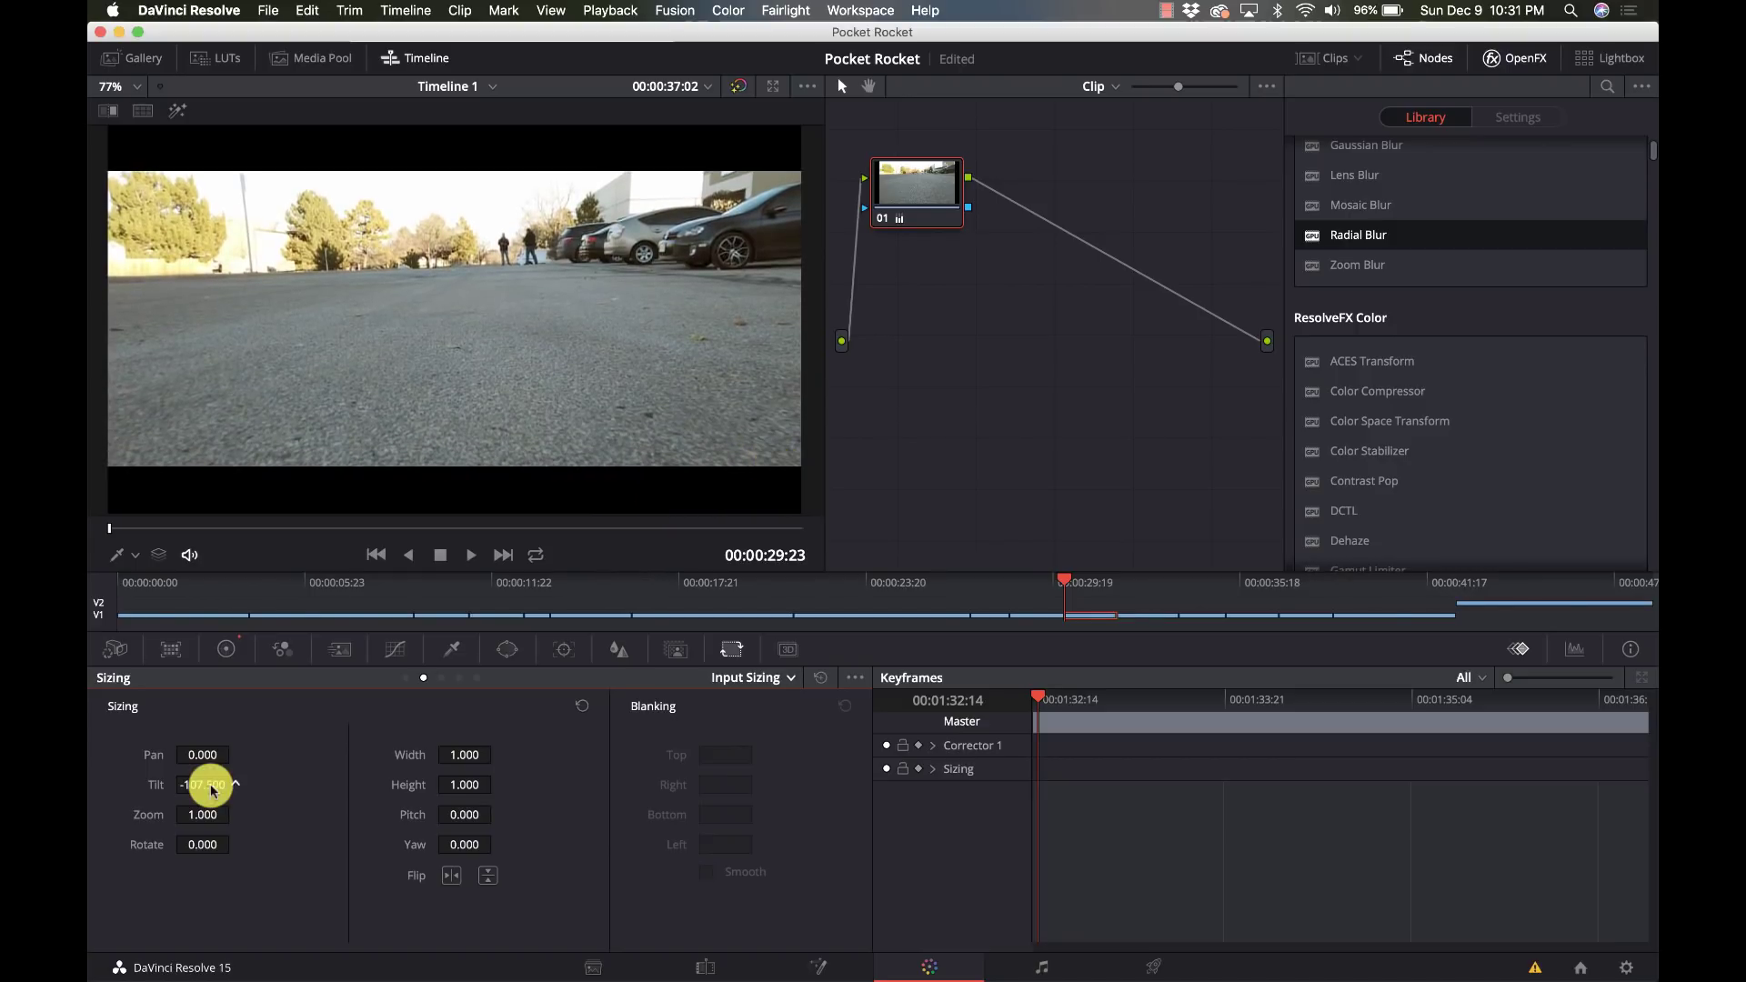
pyautogui.press('Down')
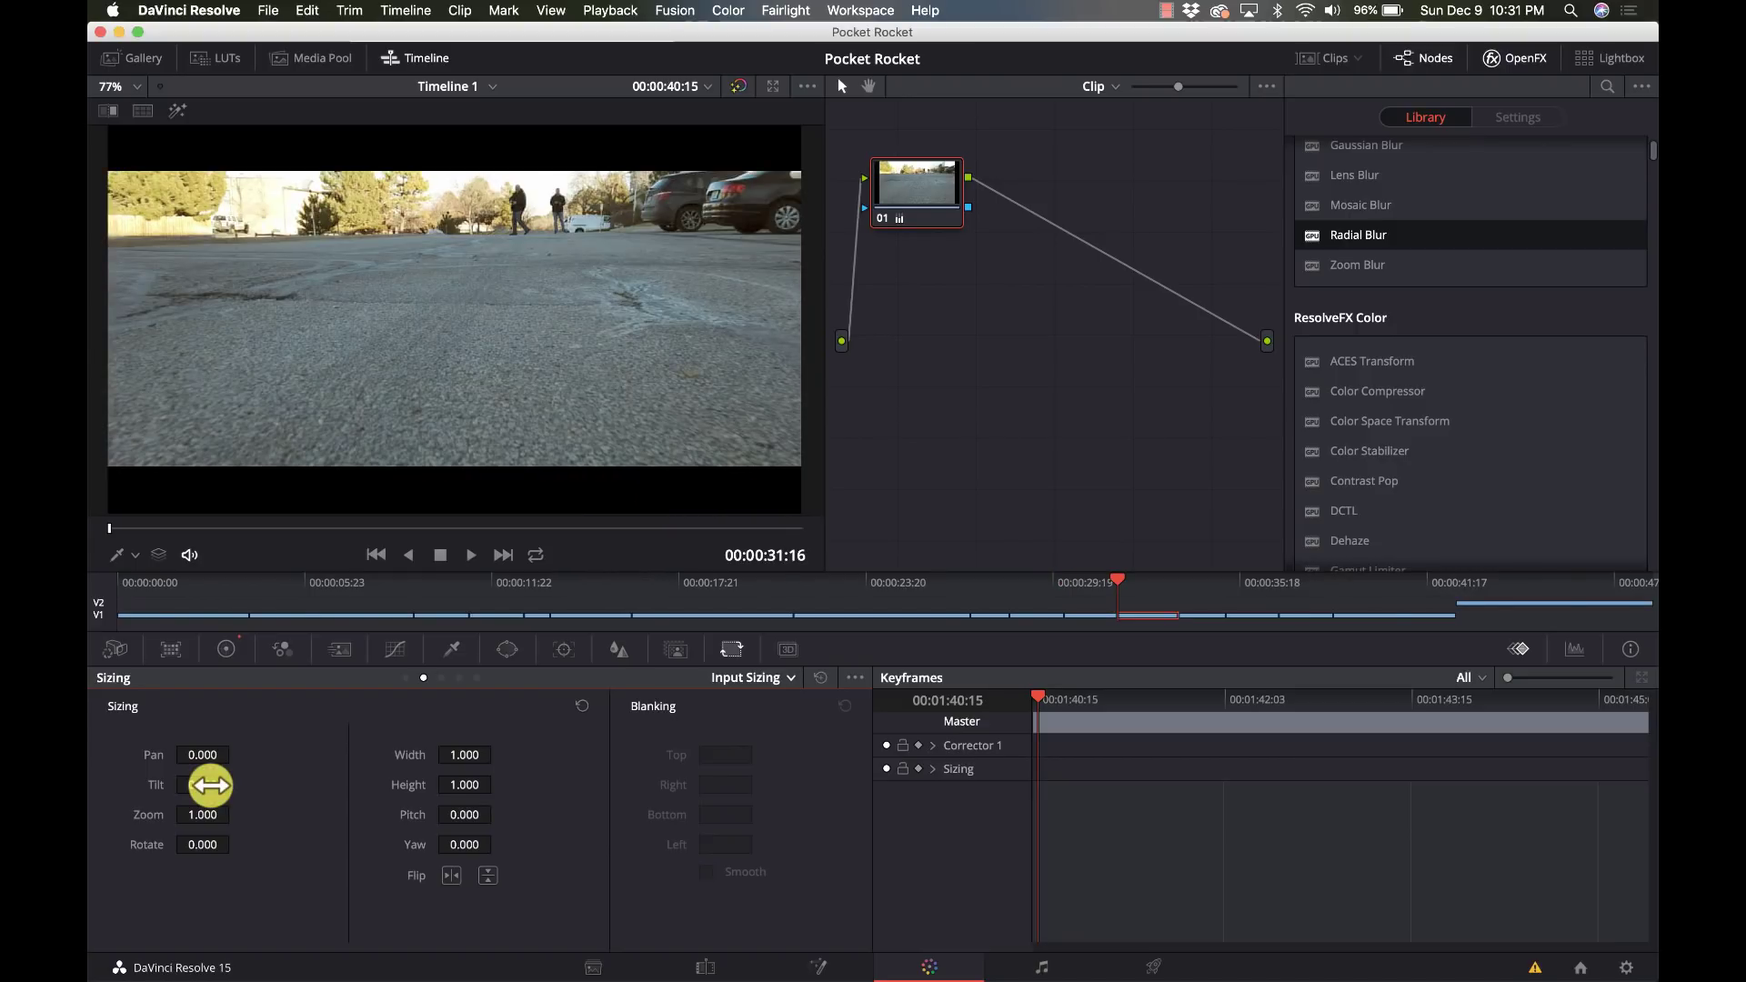
# - Tilt the next clip to -109.500, then step through the remaining clips and back to review
pyautogui.moveTo(210, 785)
pyautogui.mouseDown()
pyautogui.moveTo(869, 491)
pyautogui.moveTo(670, 472)
pyautogui.moveTo(768, 460)
pyautogui.moveTo(203, 776)
pyautogui.mouseUp()
pyautogui.press('Down')
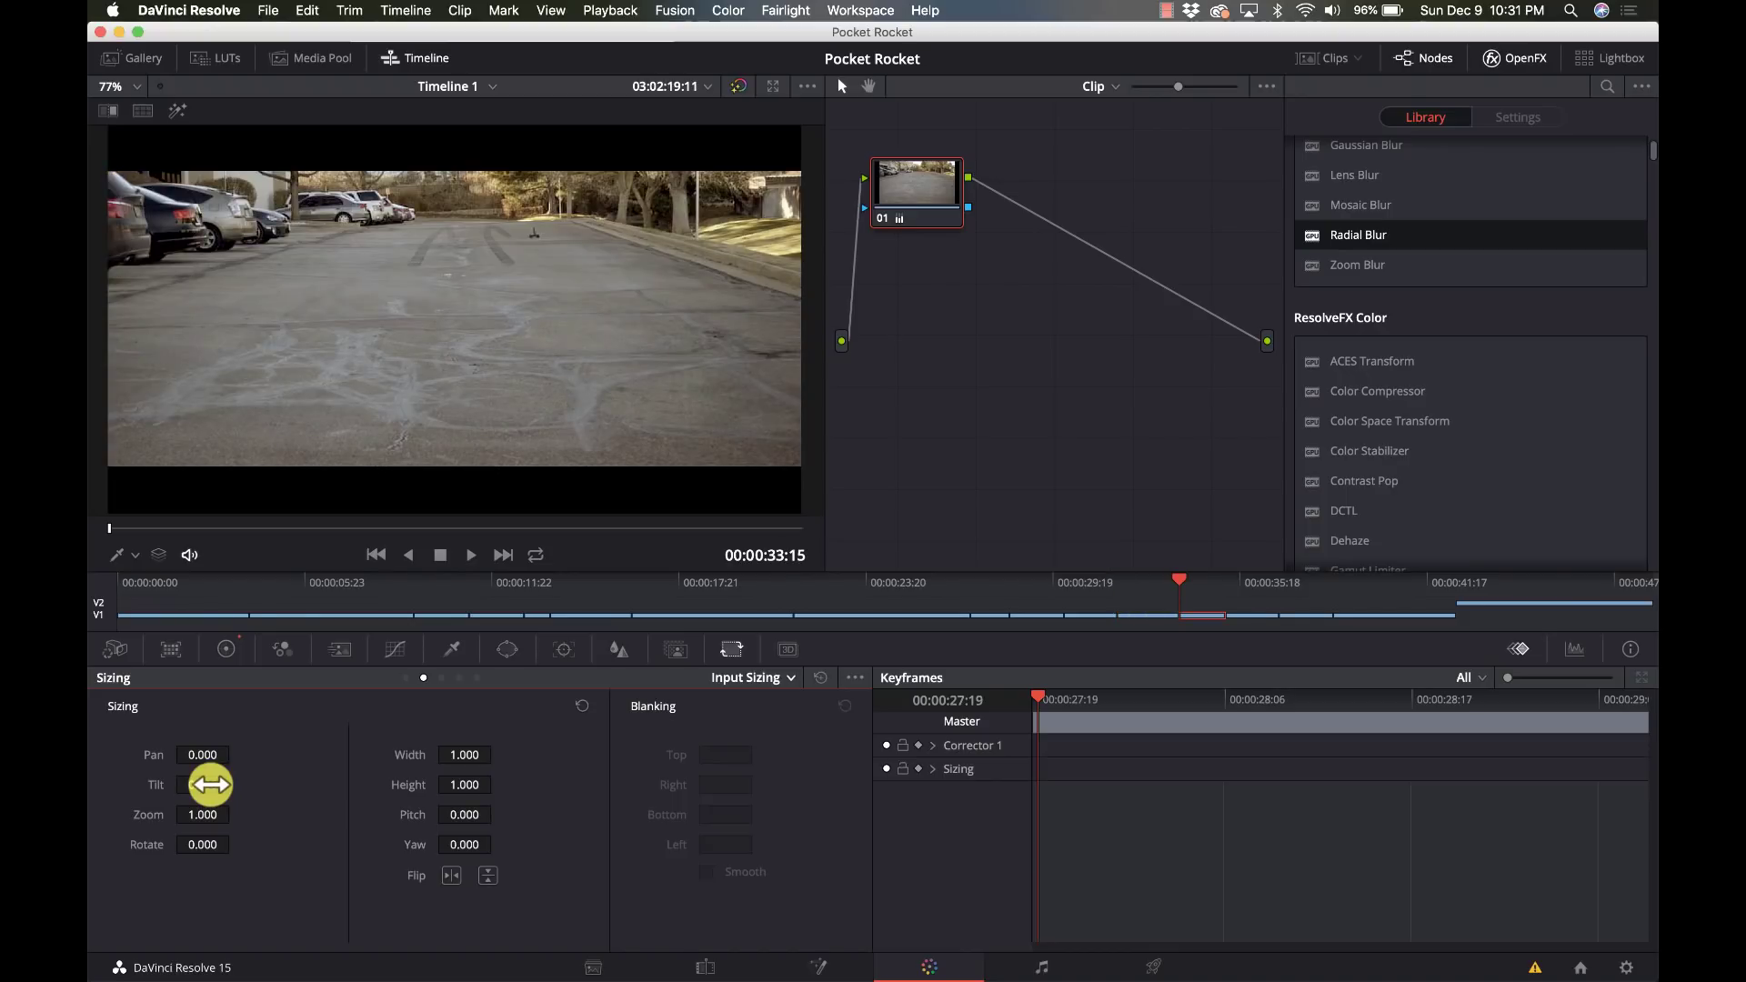
pyautogui.press('Down')
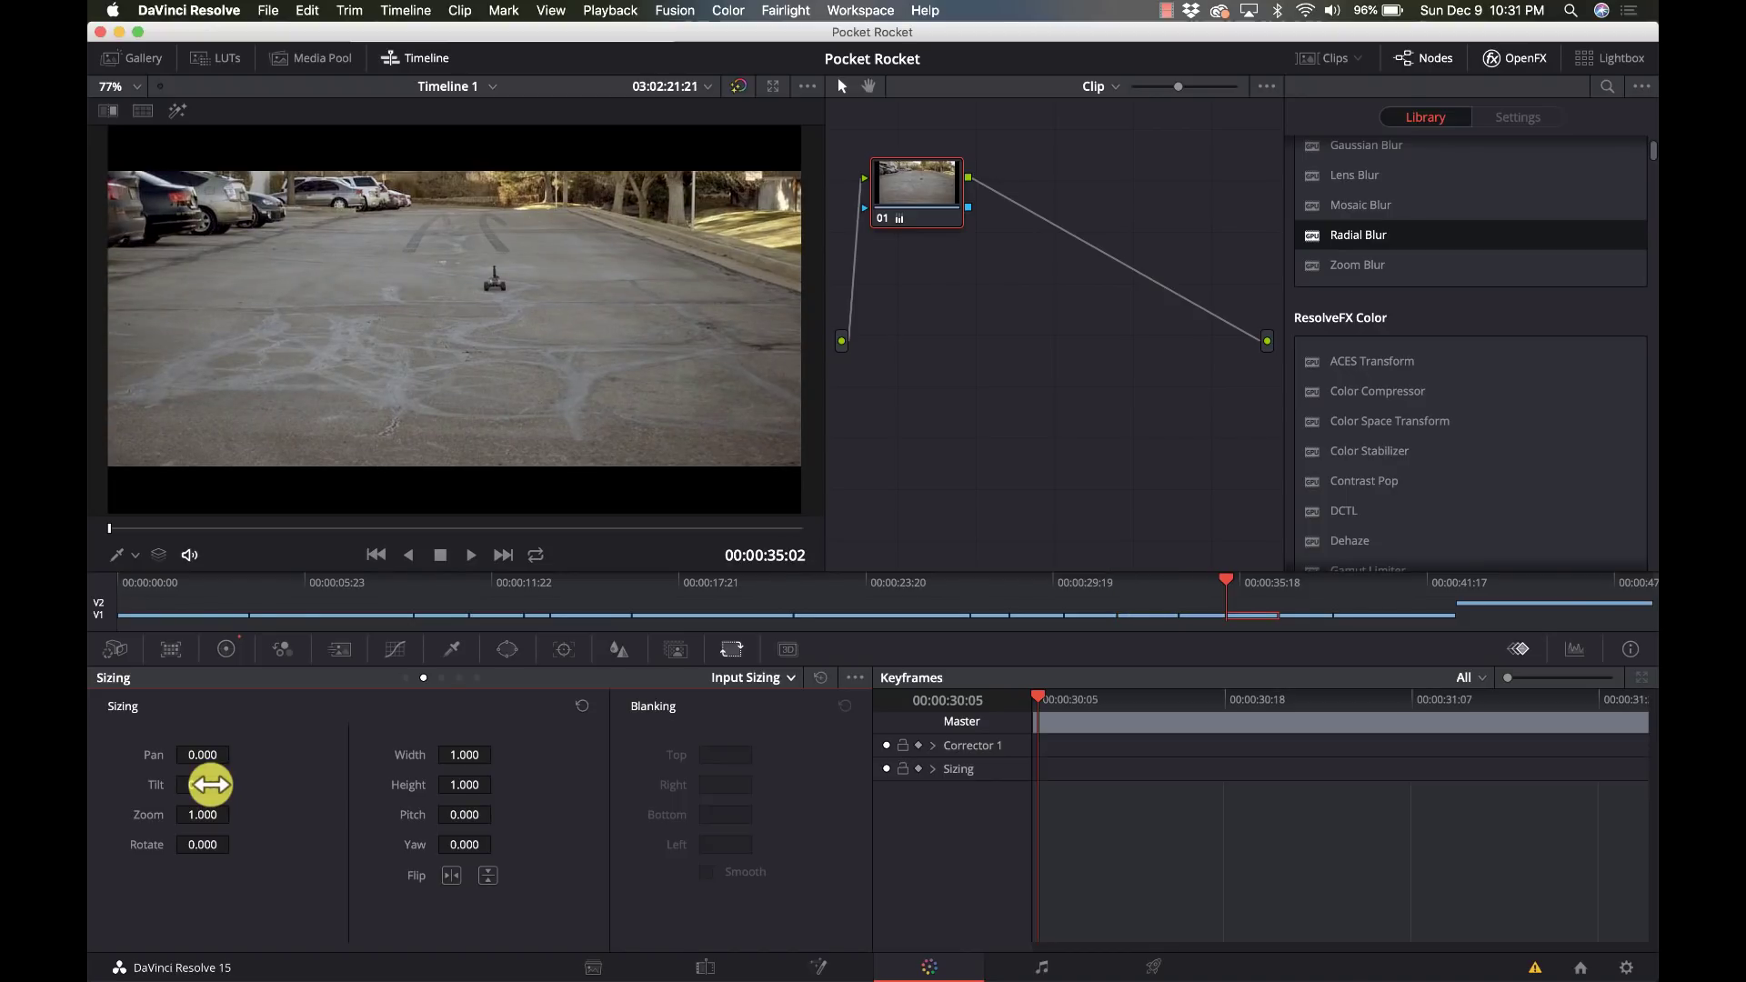
pyautogui.press('Down')
pyautogui.press('Down')
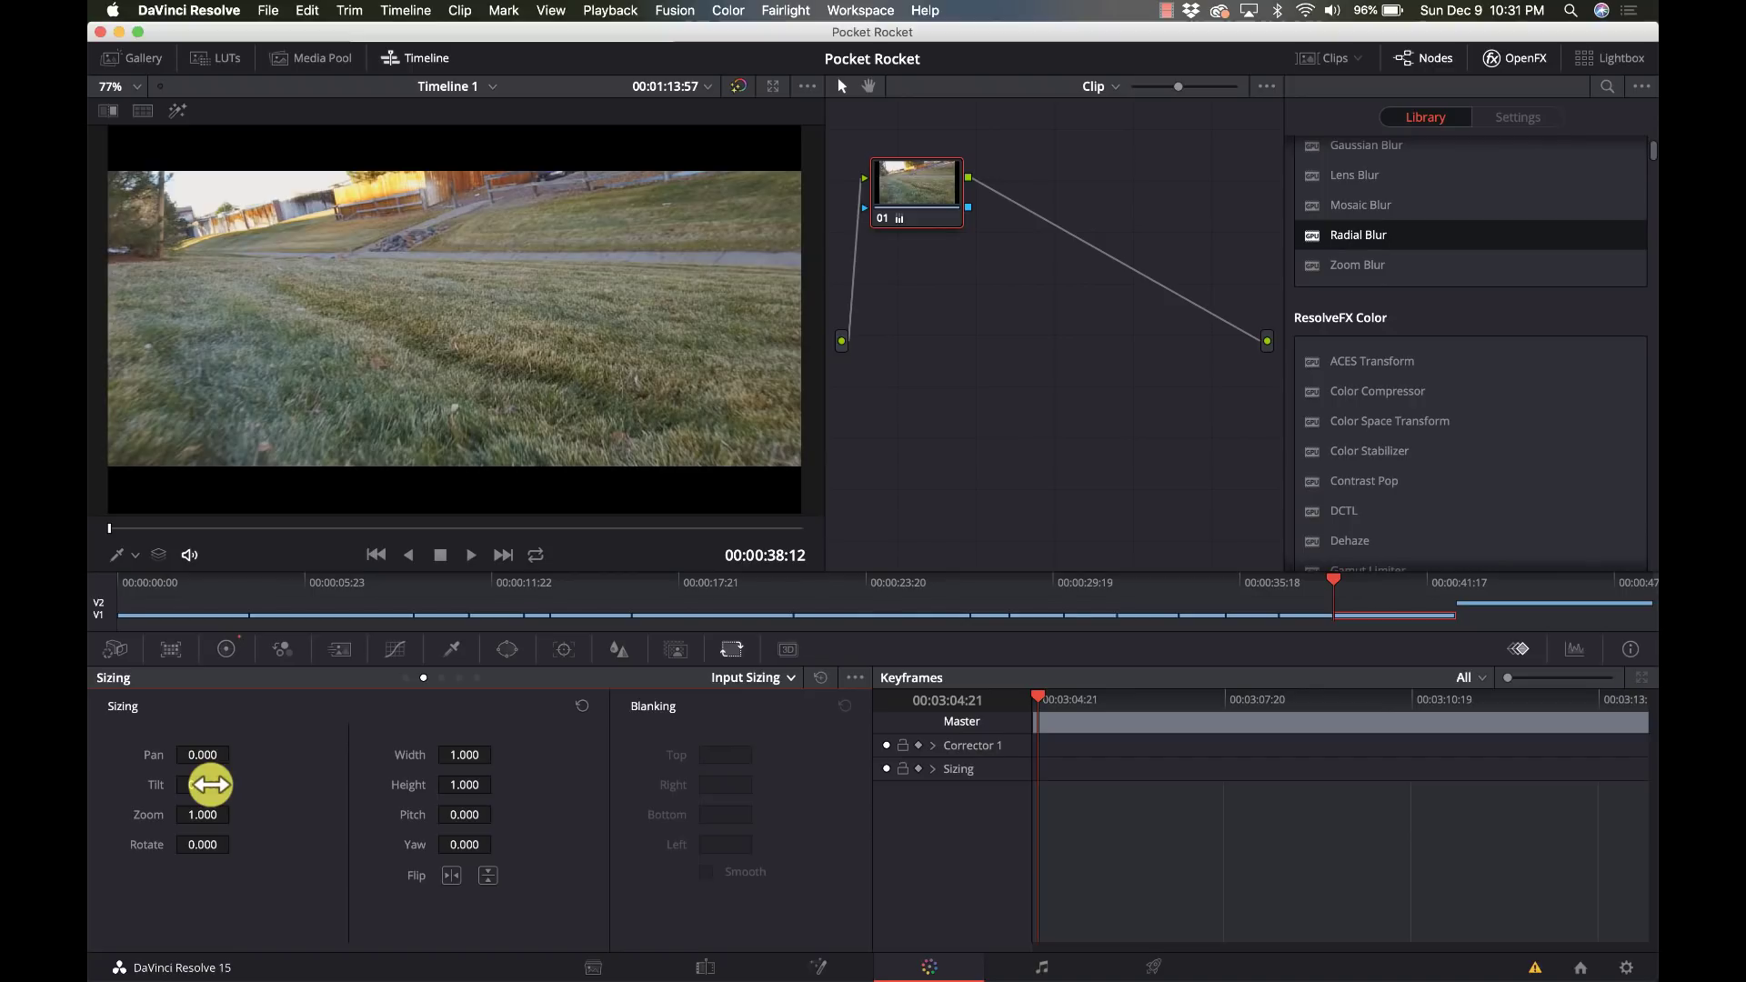
pyautogui.press('Down')
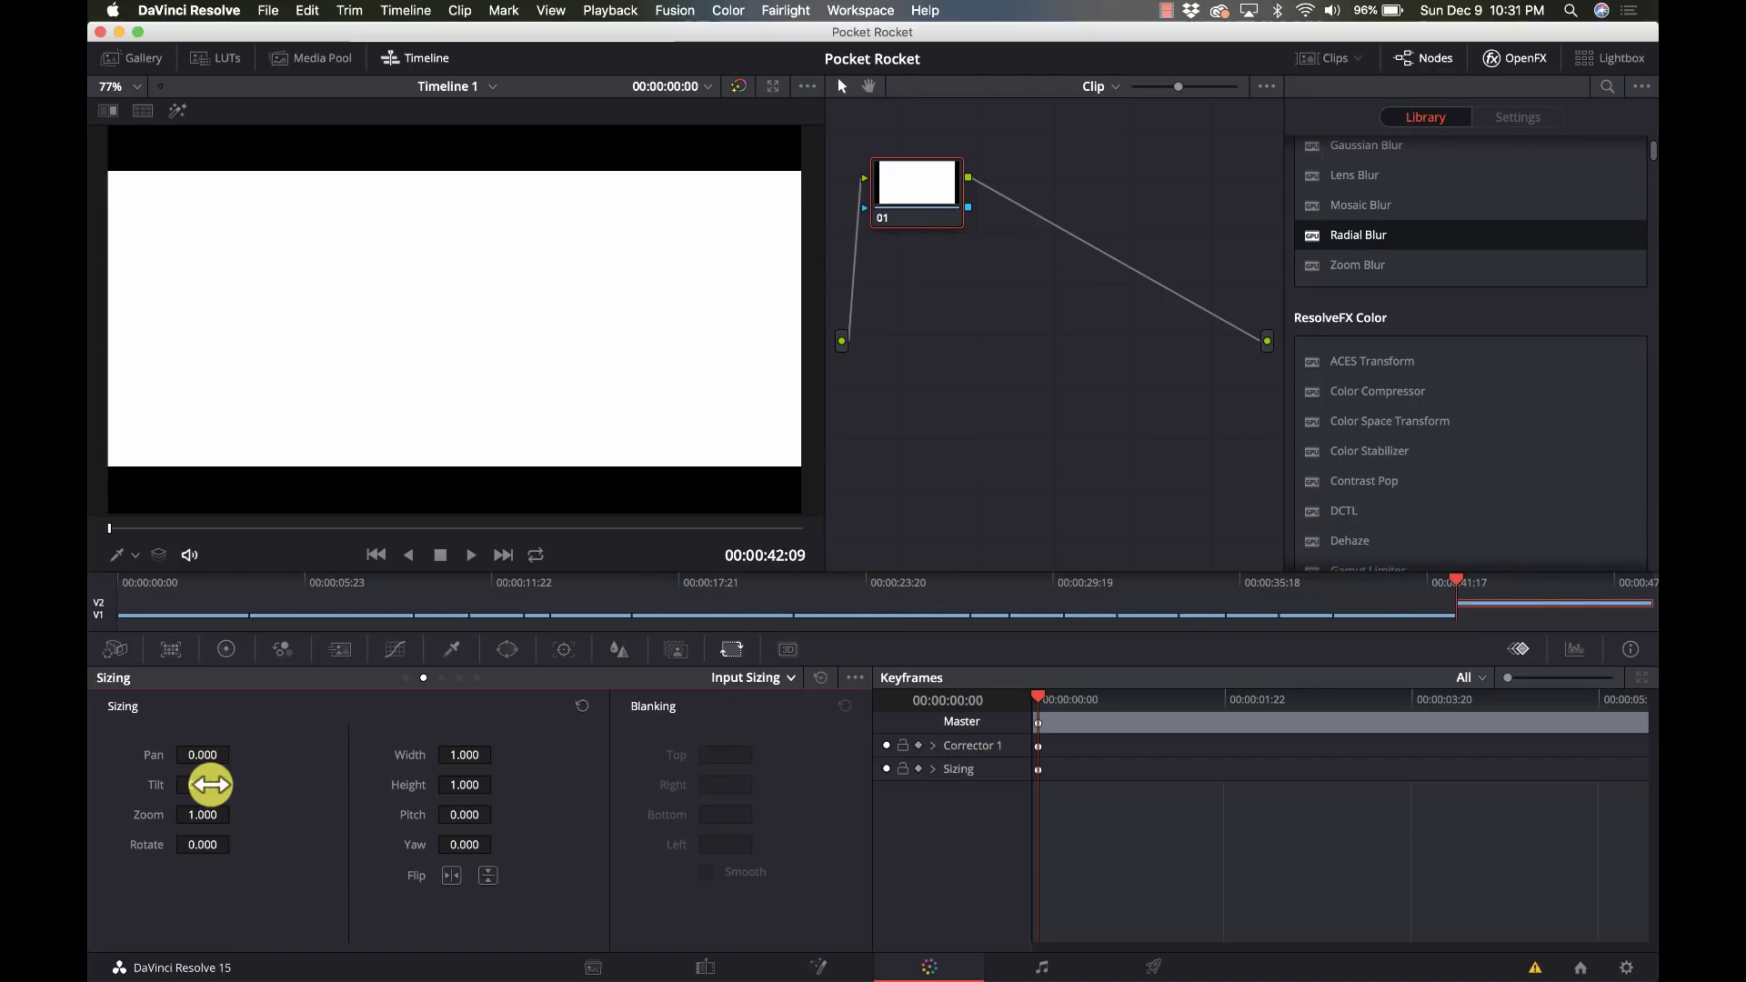
pyautogui.press('Up')
pyautogui.press('Up')
pyautogui.press('Up')
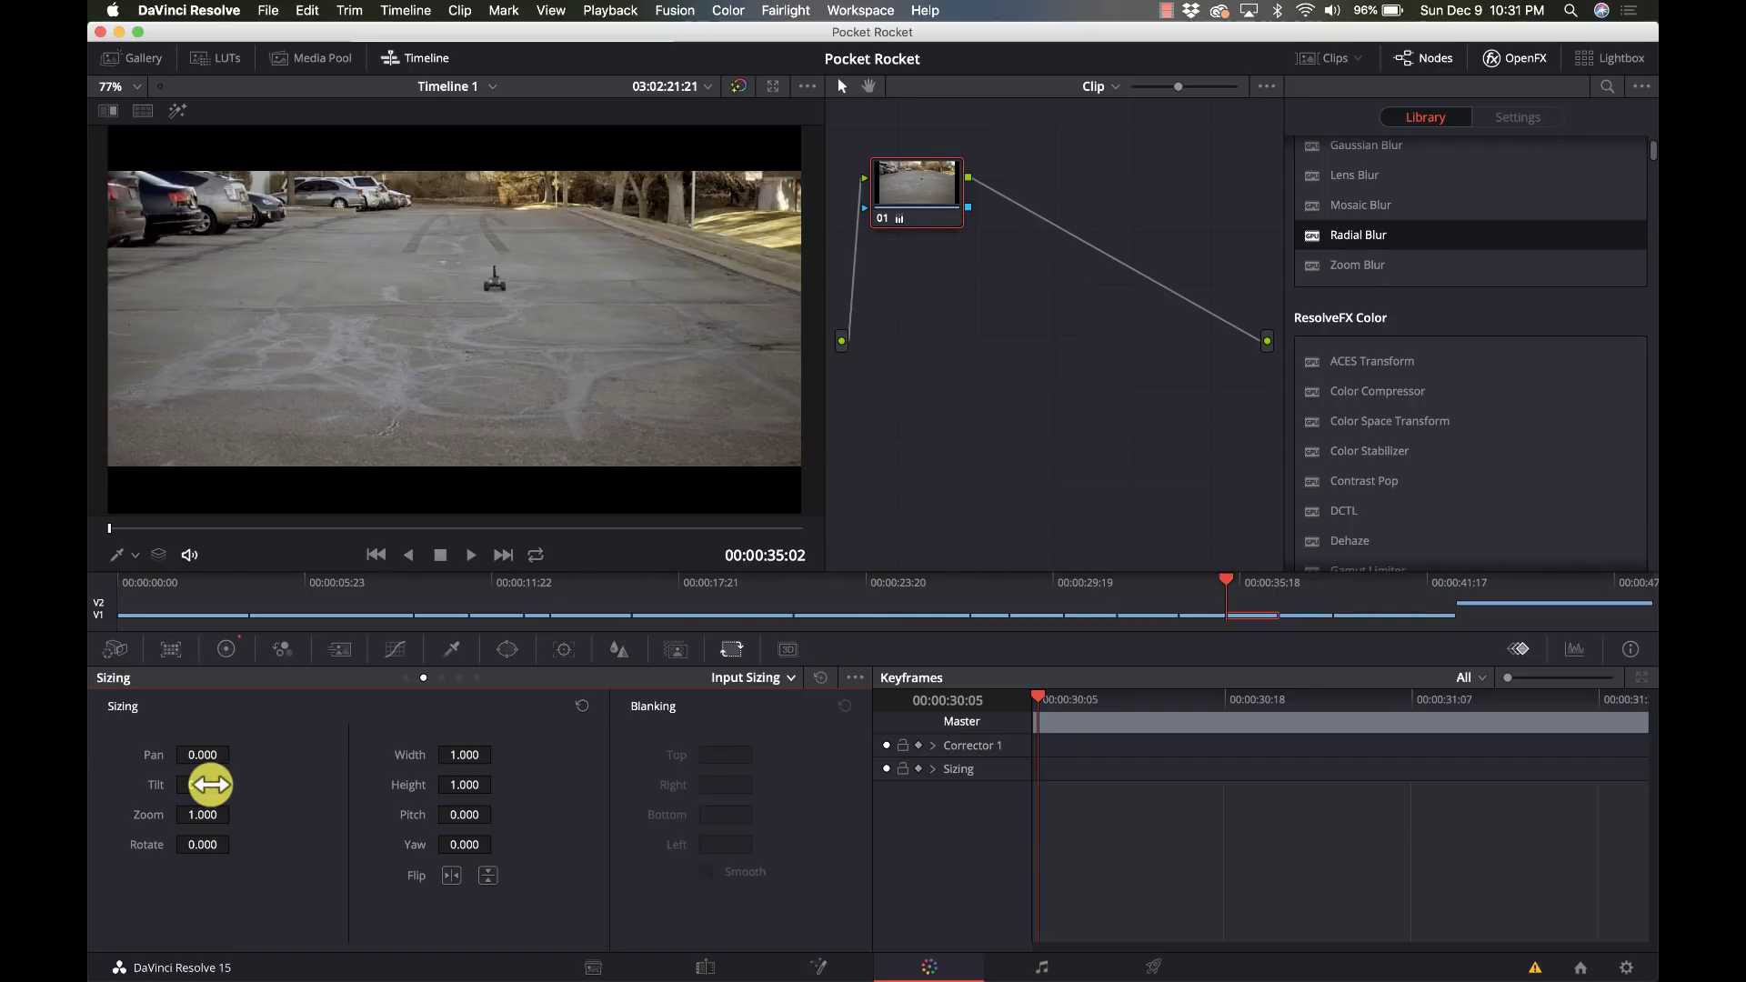
pyautogui.press('Up')
pyautogui.press('Up')
pyautogui.press('Up')
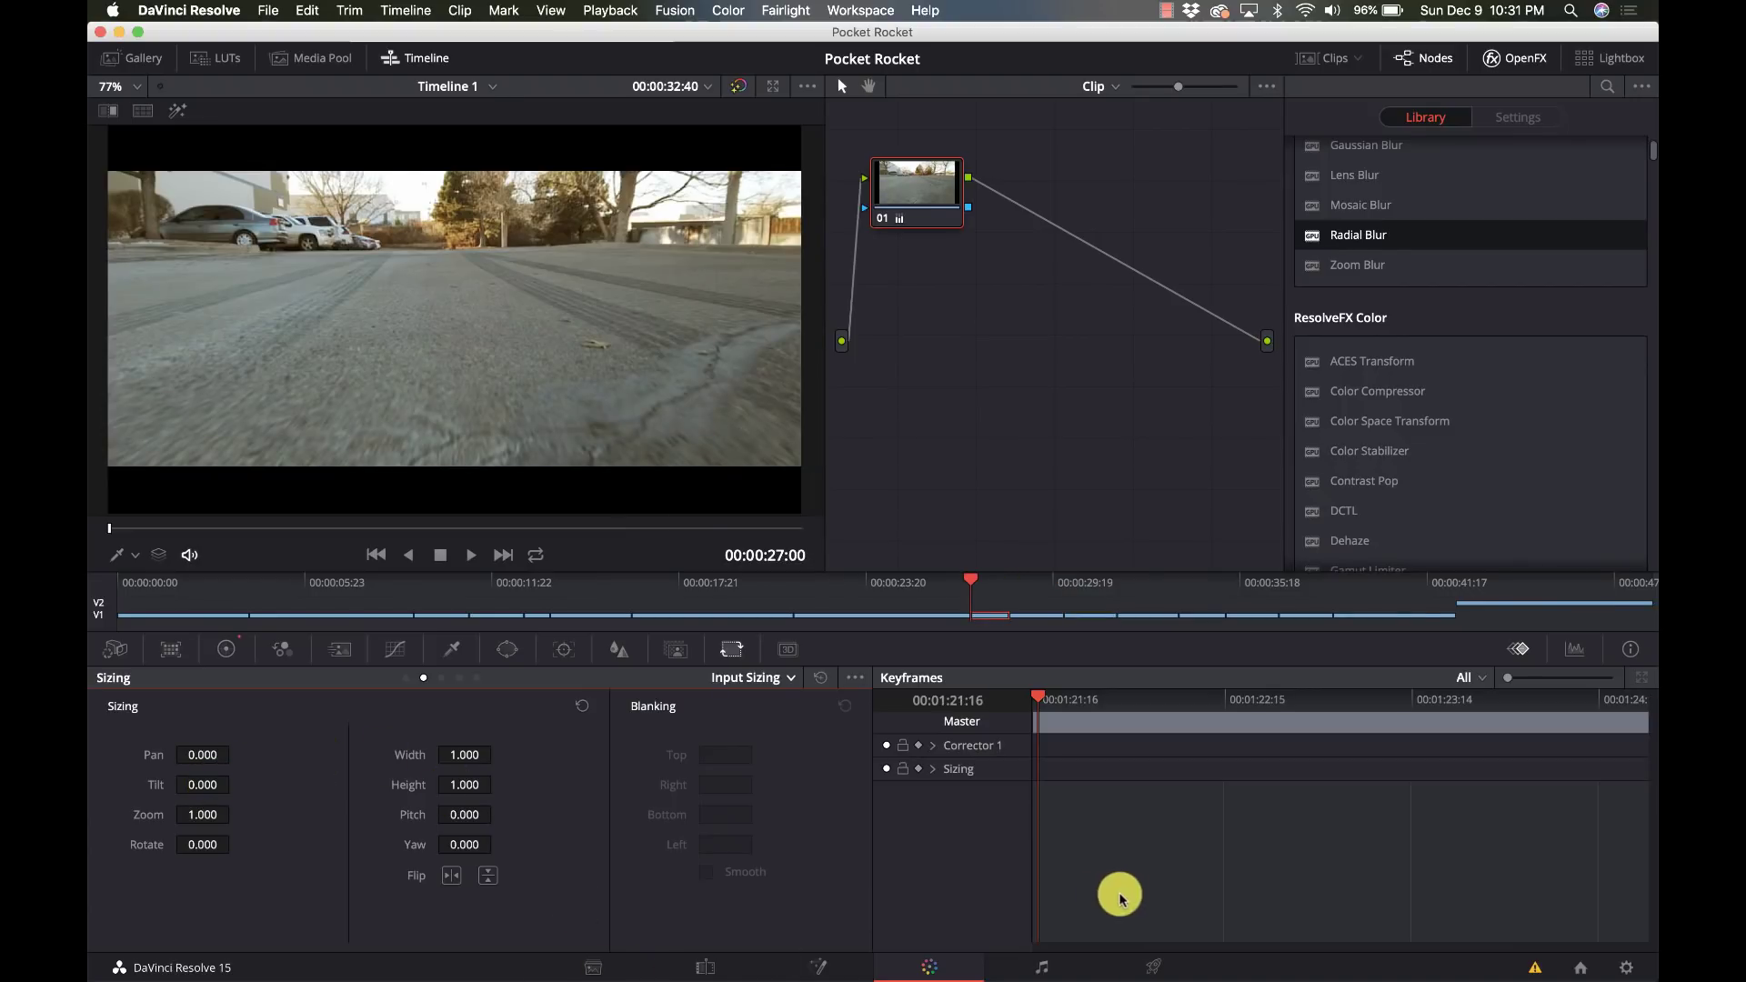
# - On the Deliver page, name the render 'Cinematic', queue it and start rendering
pyautogui.click(1153, 967)
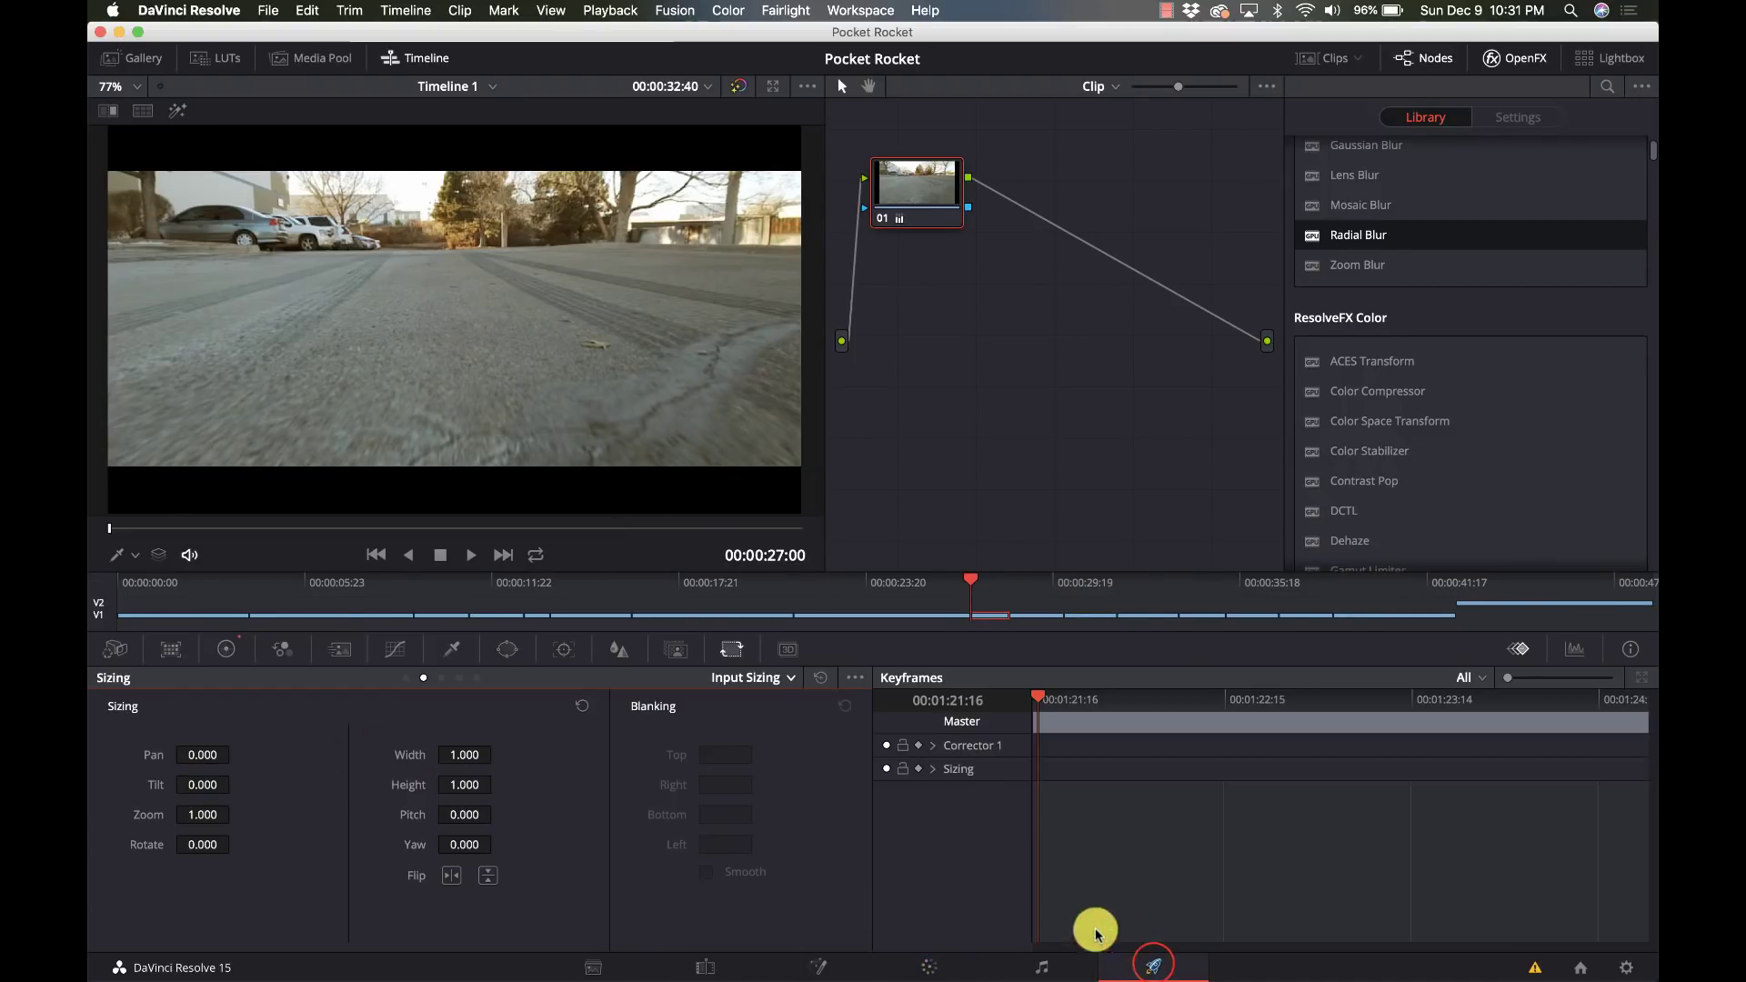
pyautogui.click(263, 219)
pyautogui.write('Cl')
pyautogui.write('nematic')
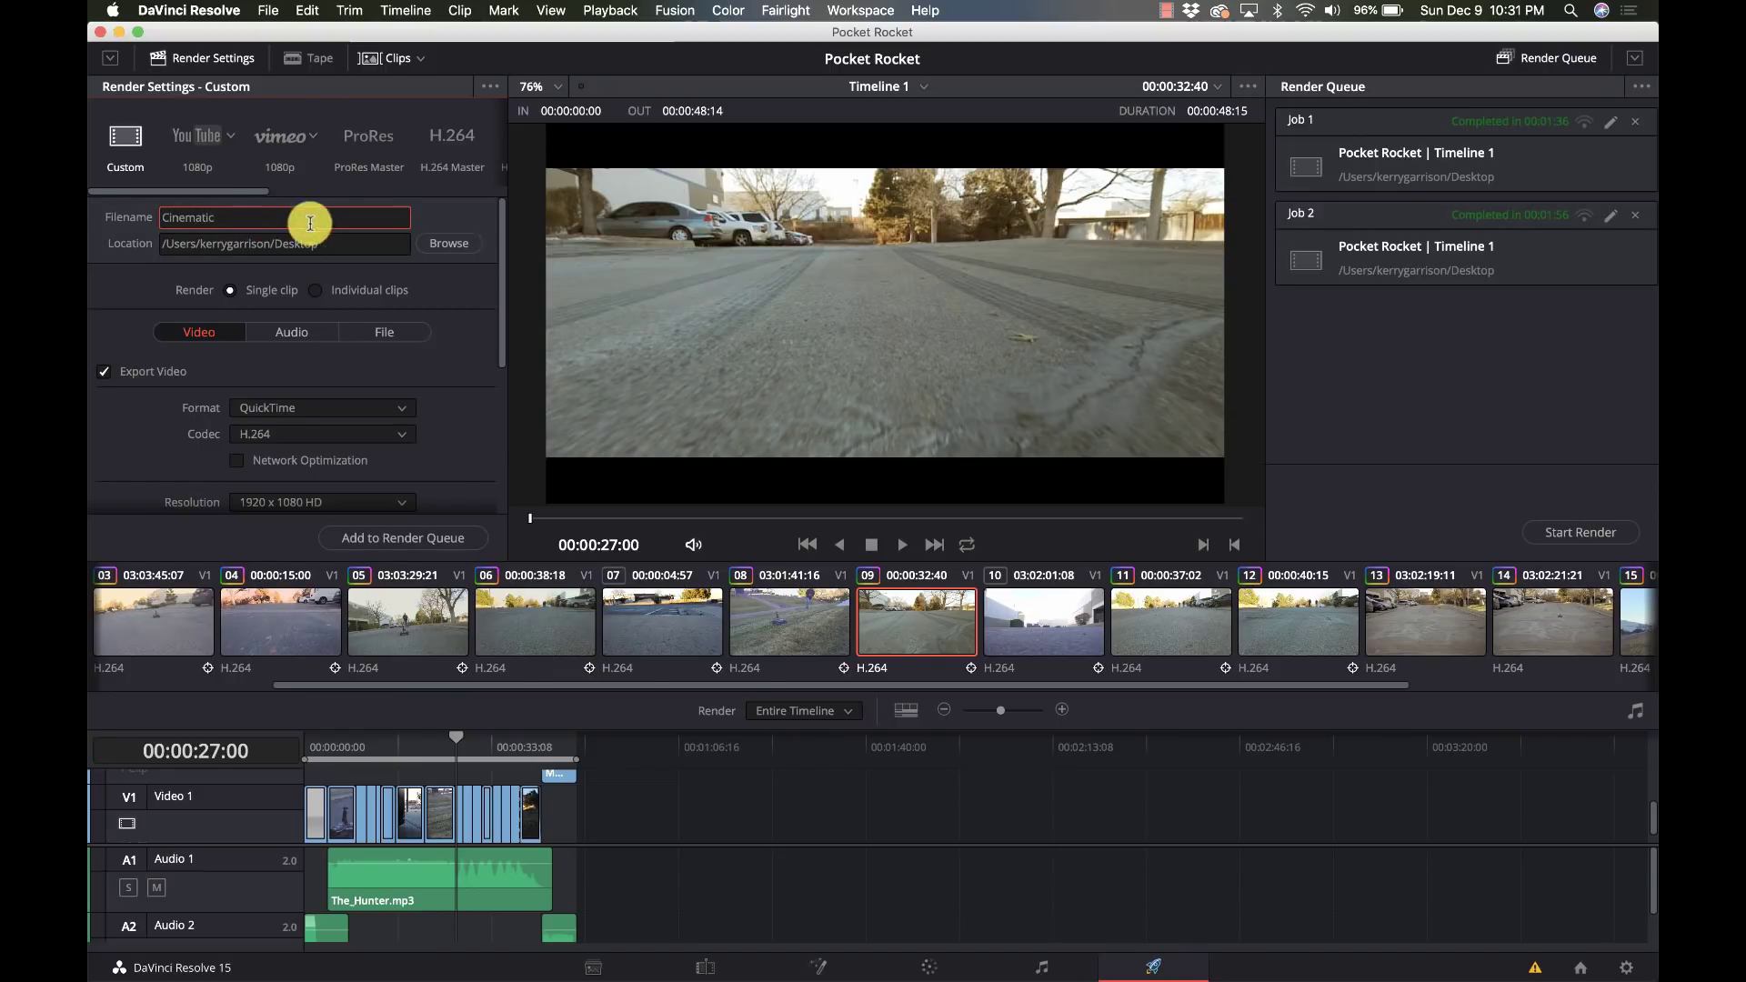
pyautogui.click(400, 538)
pyautogui.click(1584, 532)
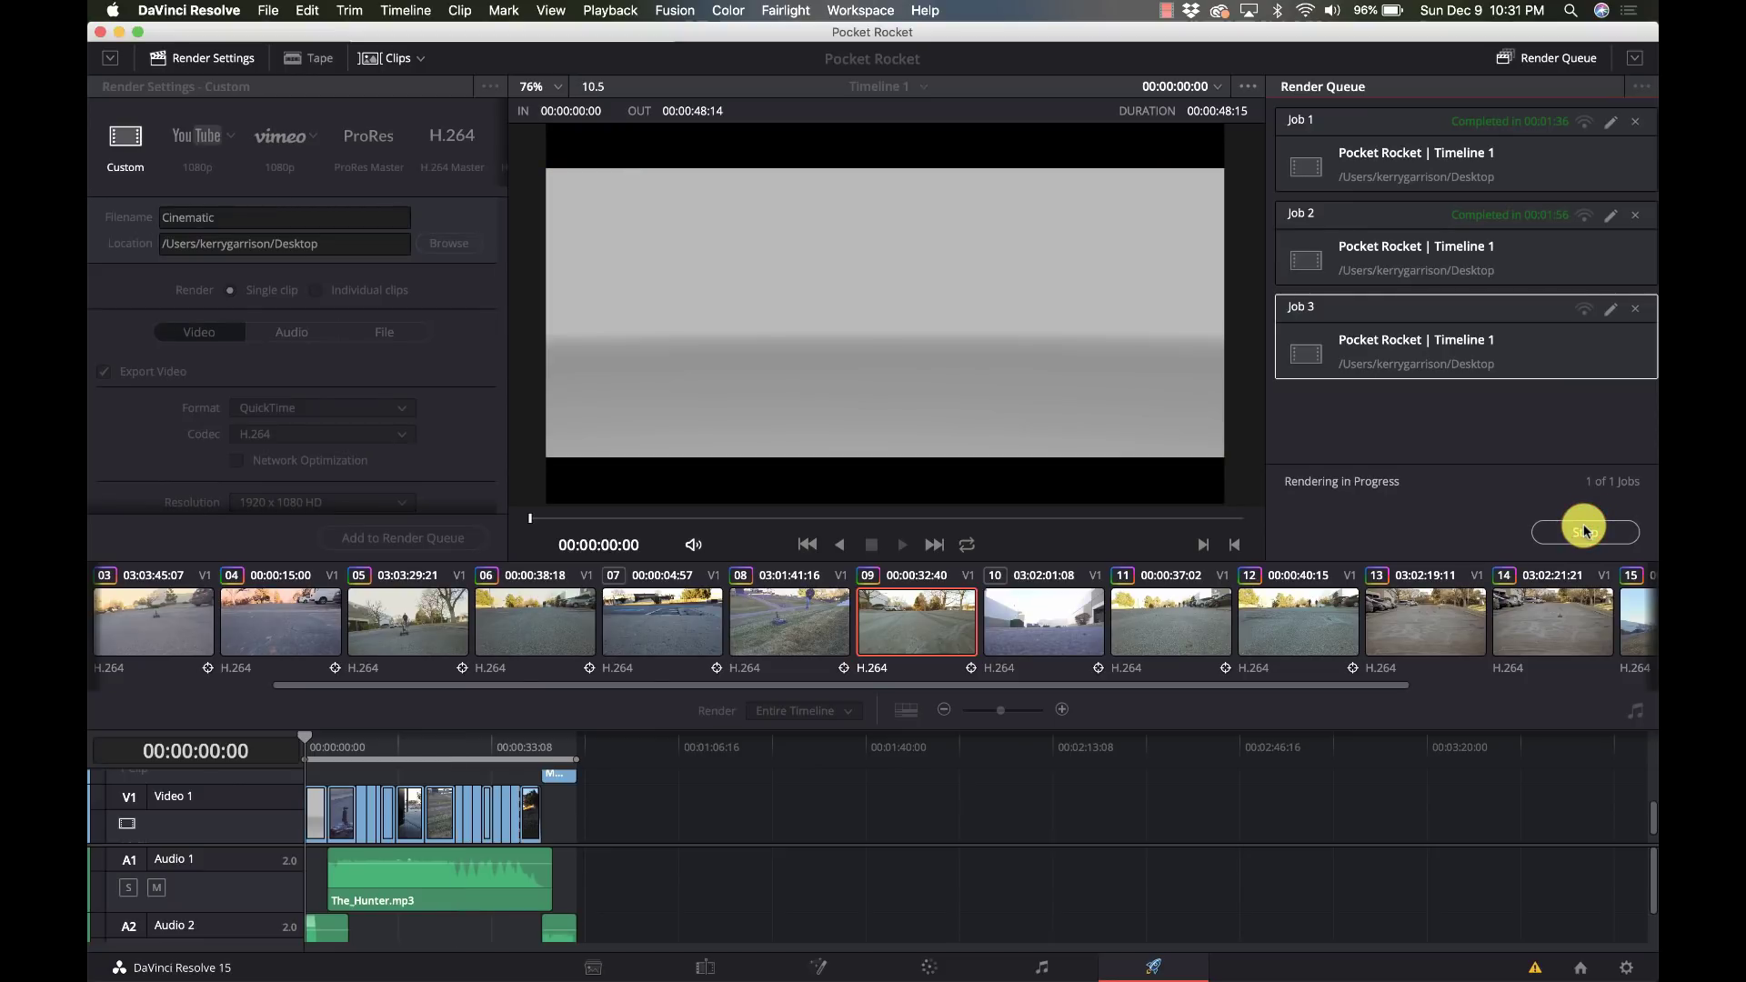